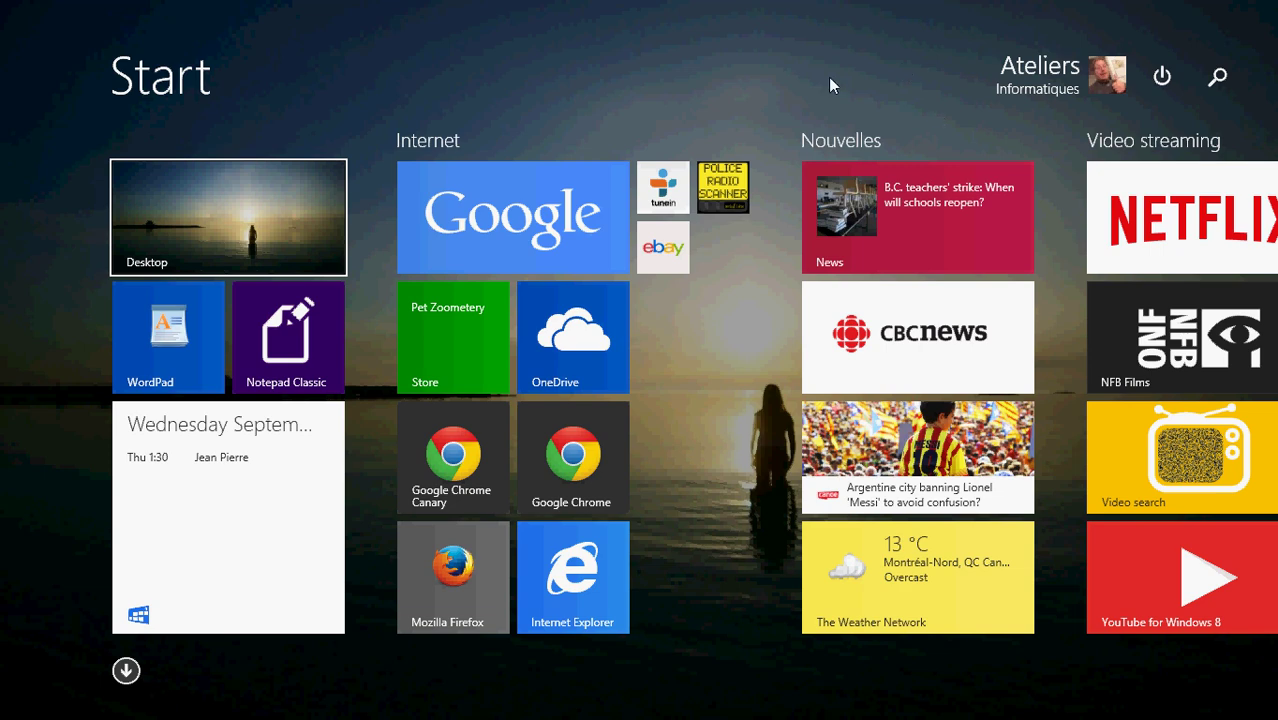
- Search the Windows Store for 'one calend' and open the OneCalendar app page, shown as installed
left_click(442, 342)
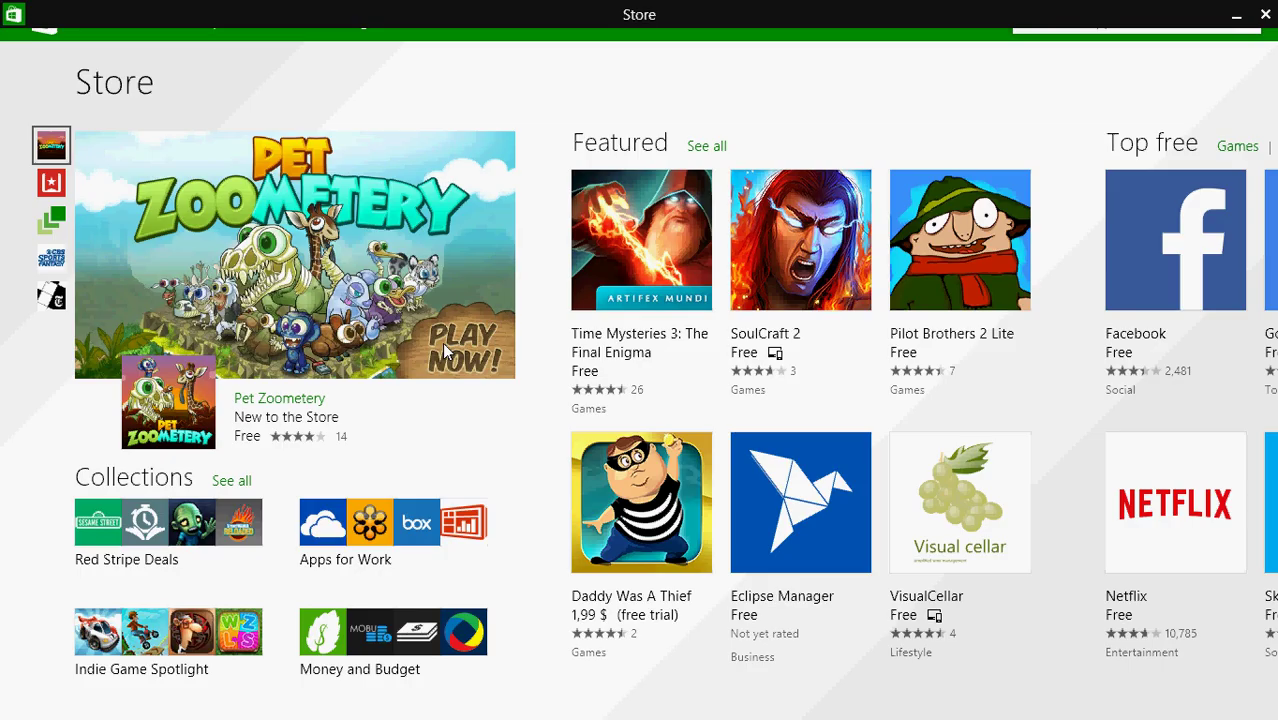
left_click(1052, 22)
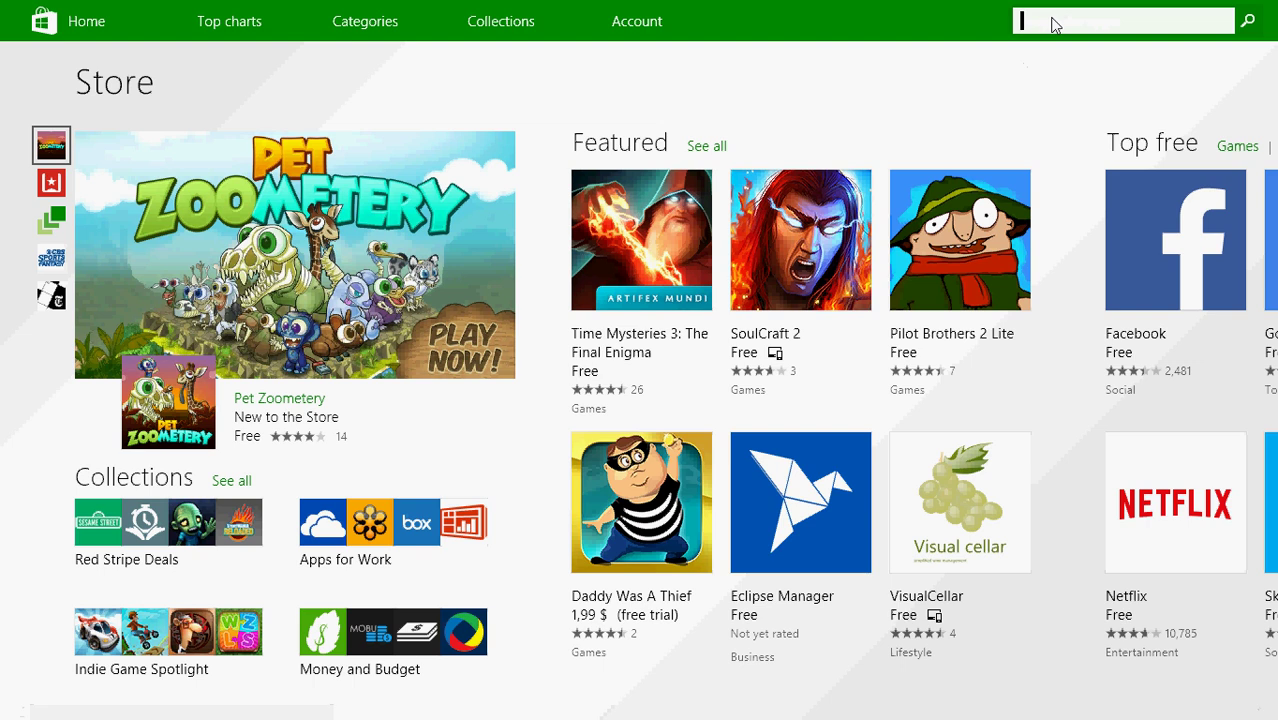
type("one c")
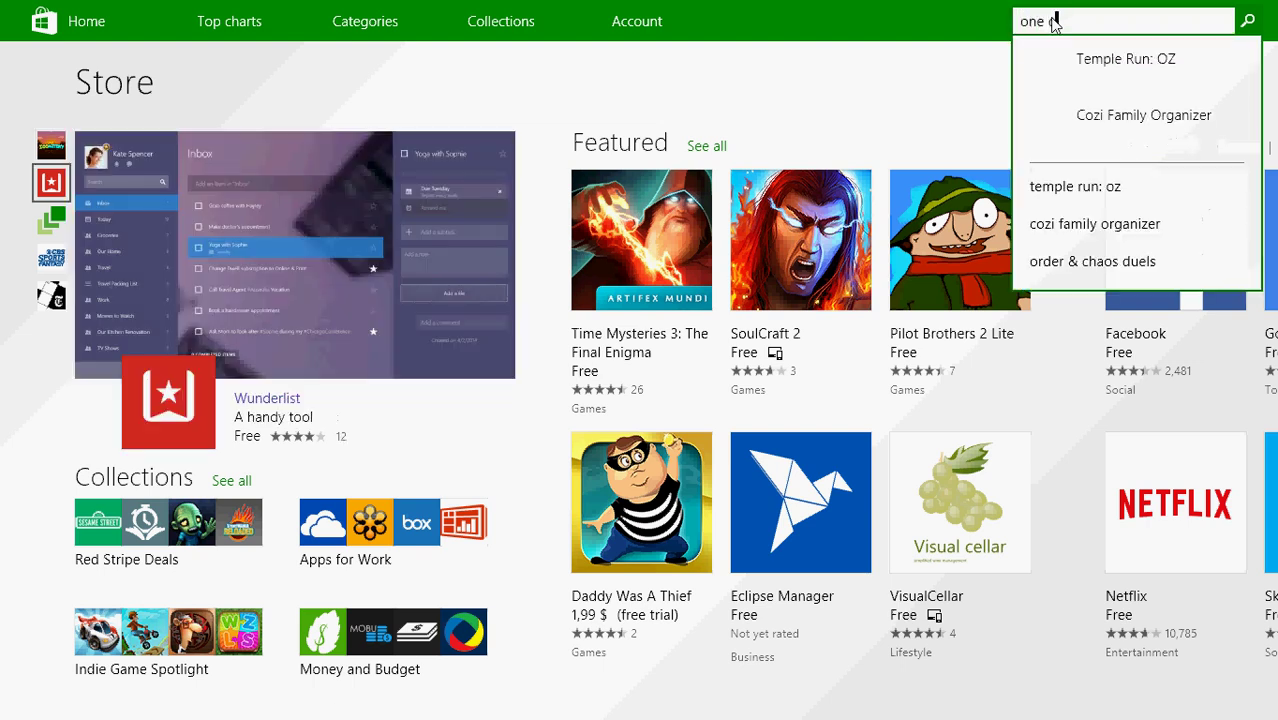
type("alend")
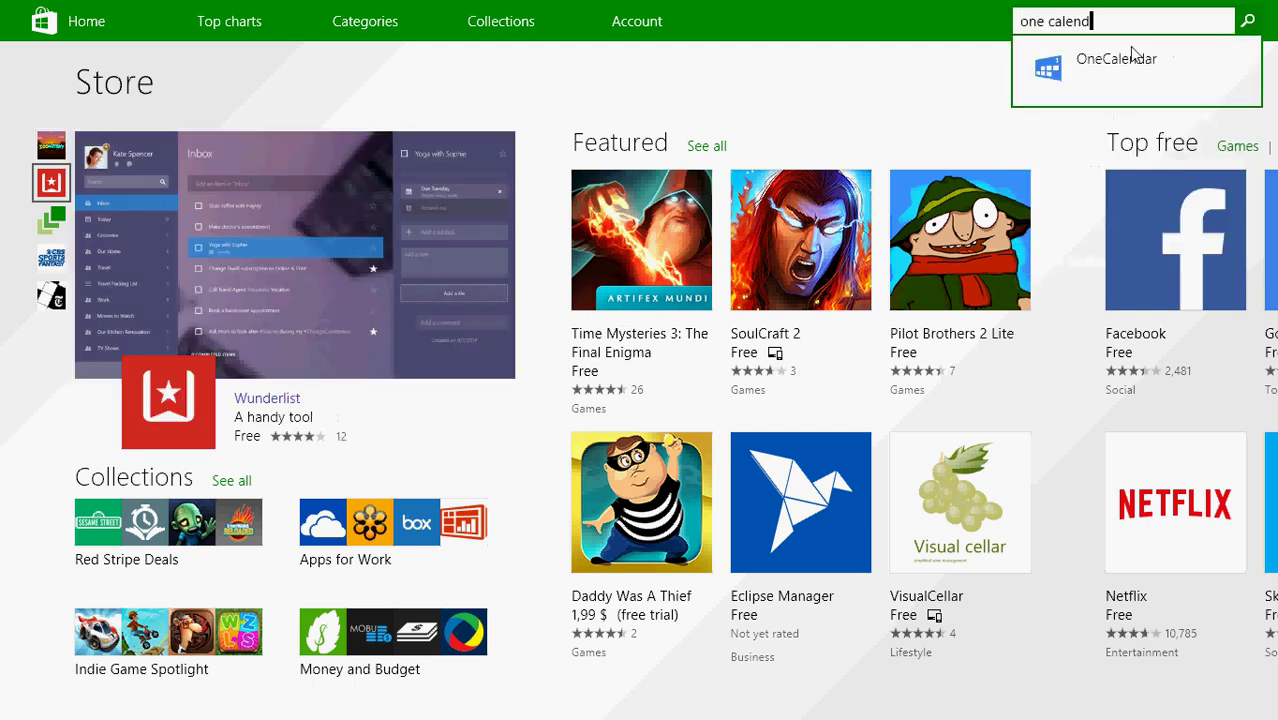
left_click(1130, 58)
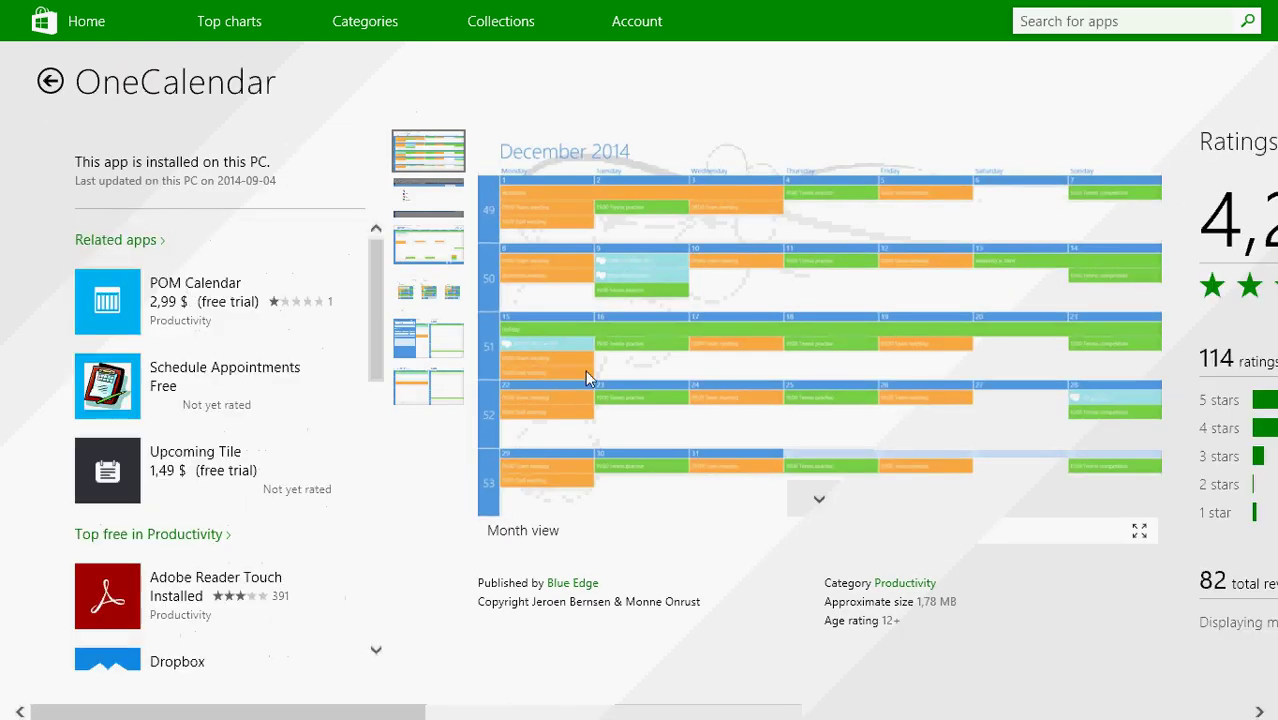
key("super")
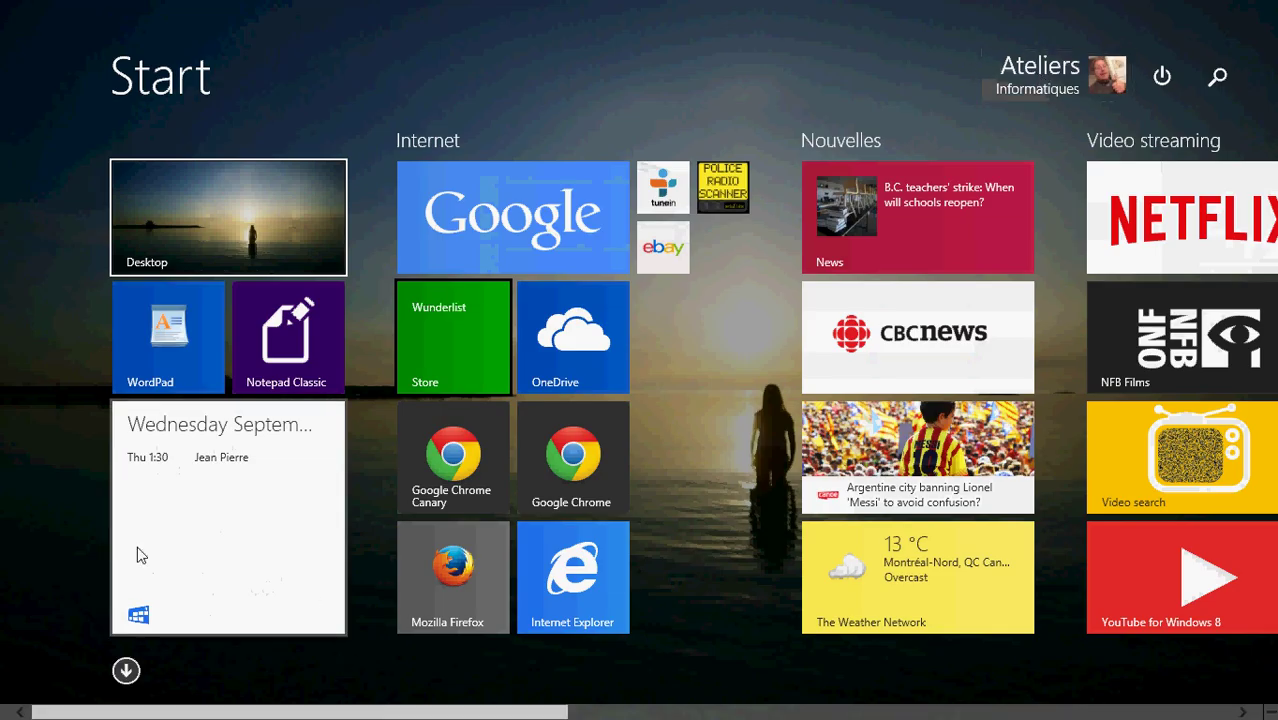
- Launch OneCalendar from its Start tile to load the September 2014 month view
left_click(280, 593)
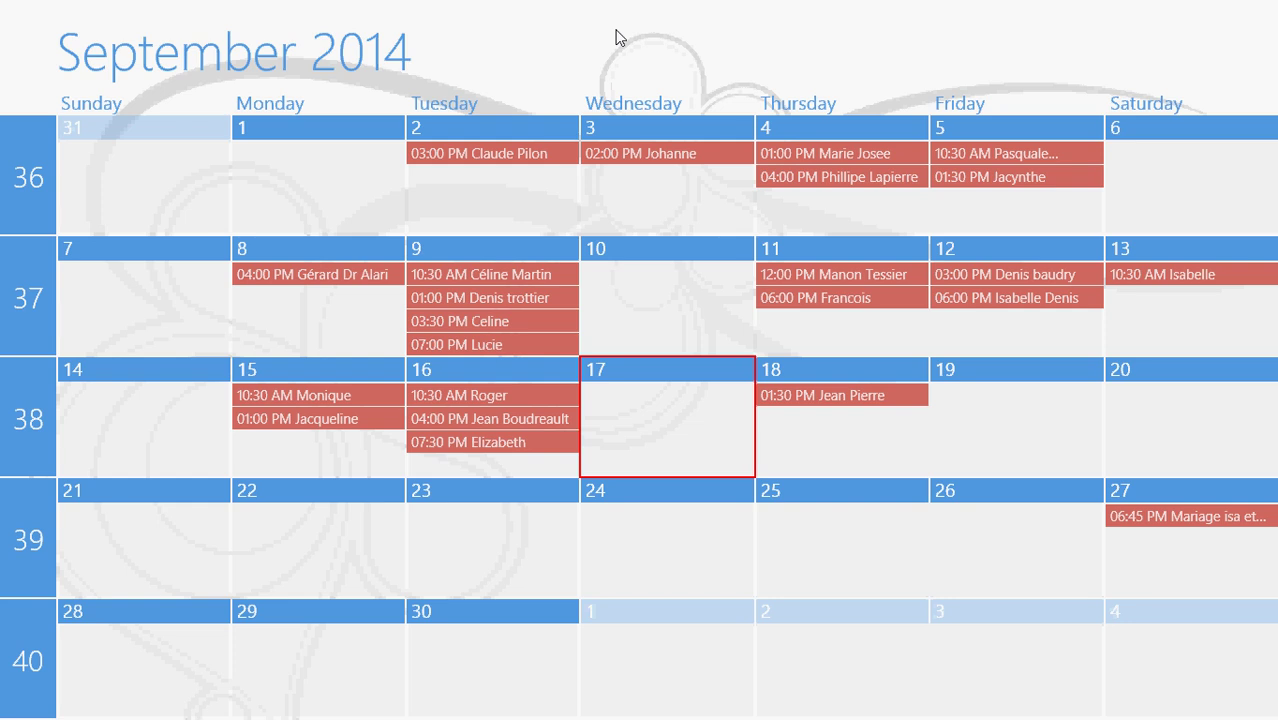
right_click(616, 37)
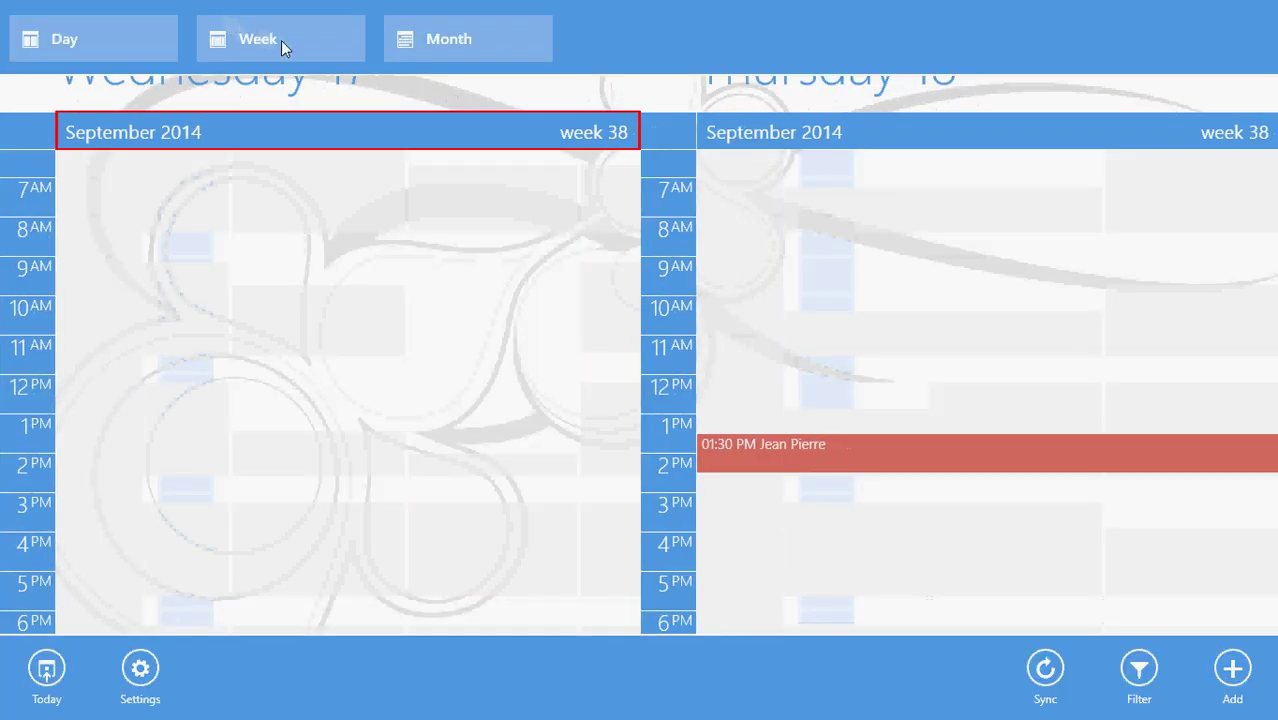
left_click(284, 44)
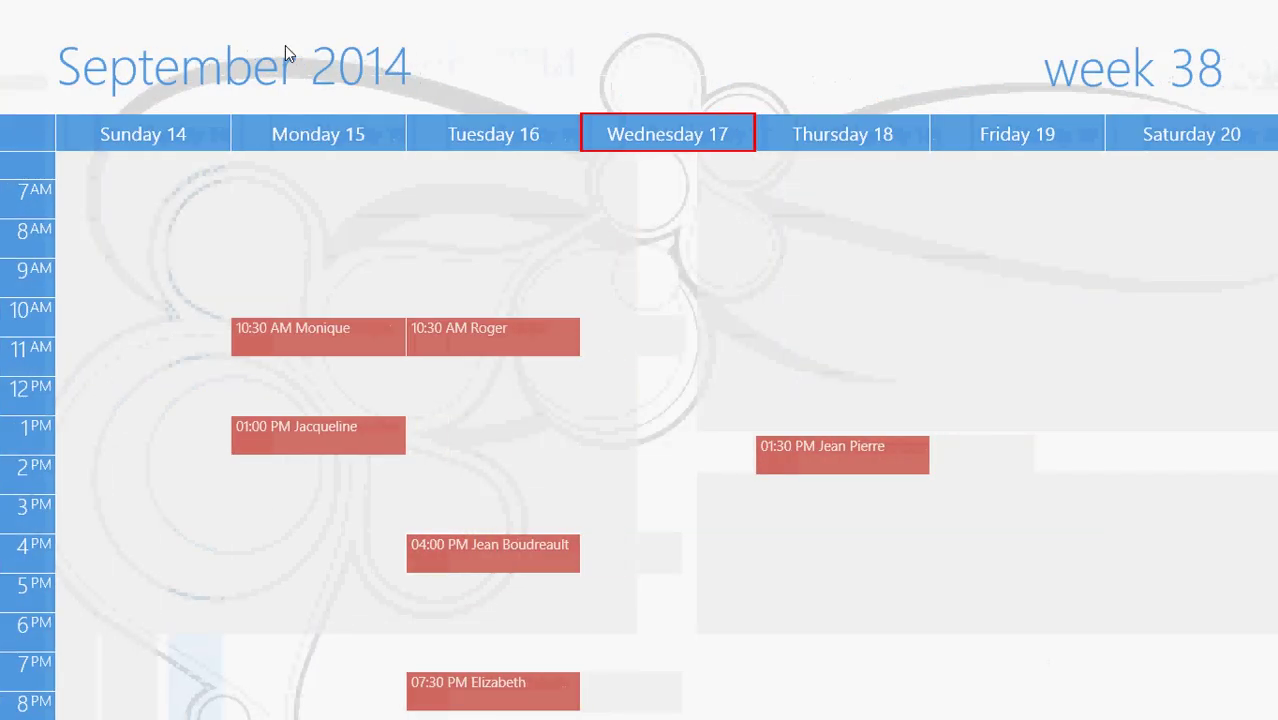
right_click(285, 45)
left_click(518, 41)
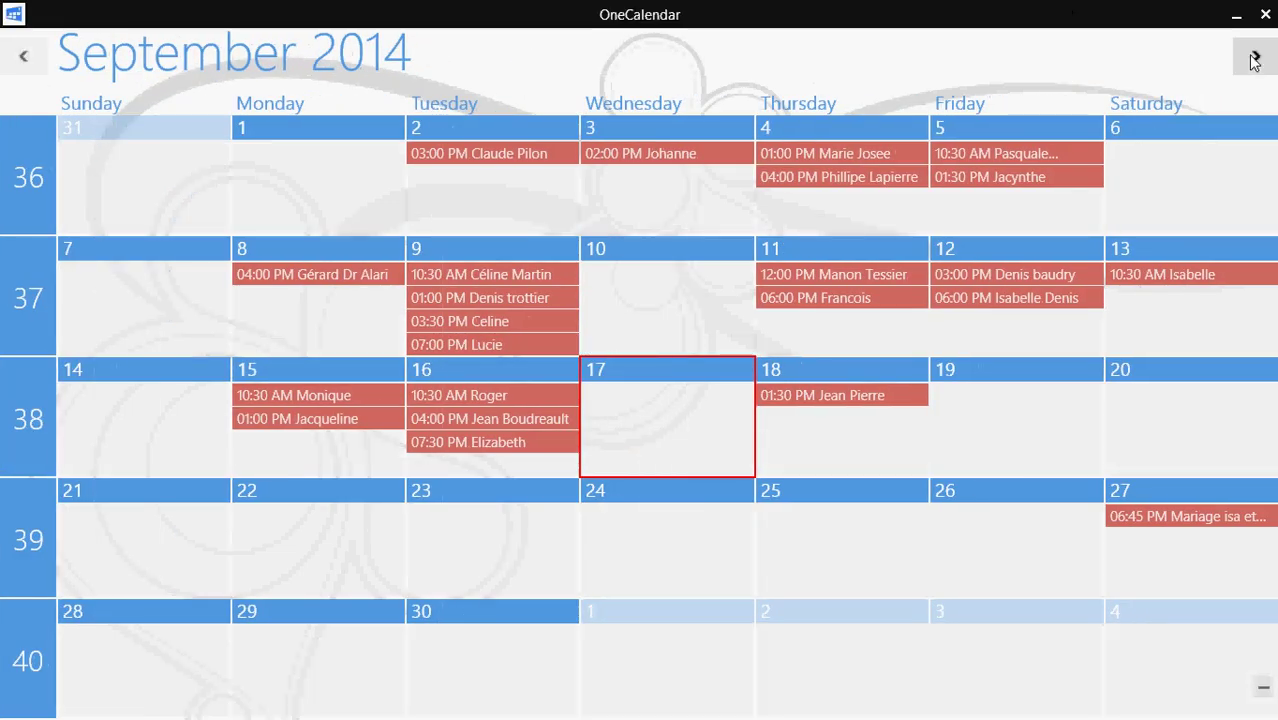
left_click(1250, 56)
left_click(23, 56)
left_click(23, 56)
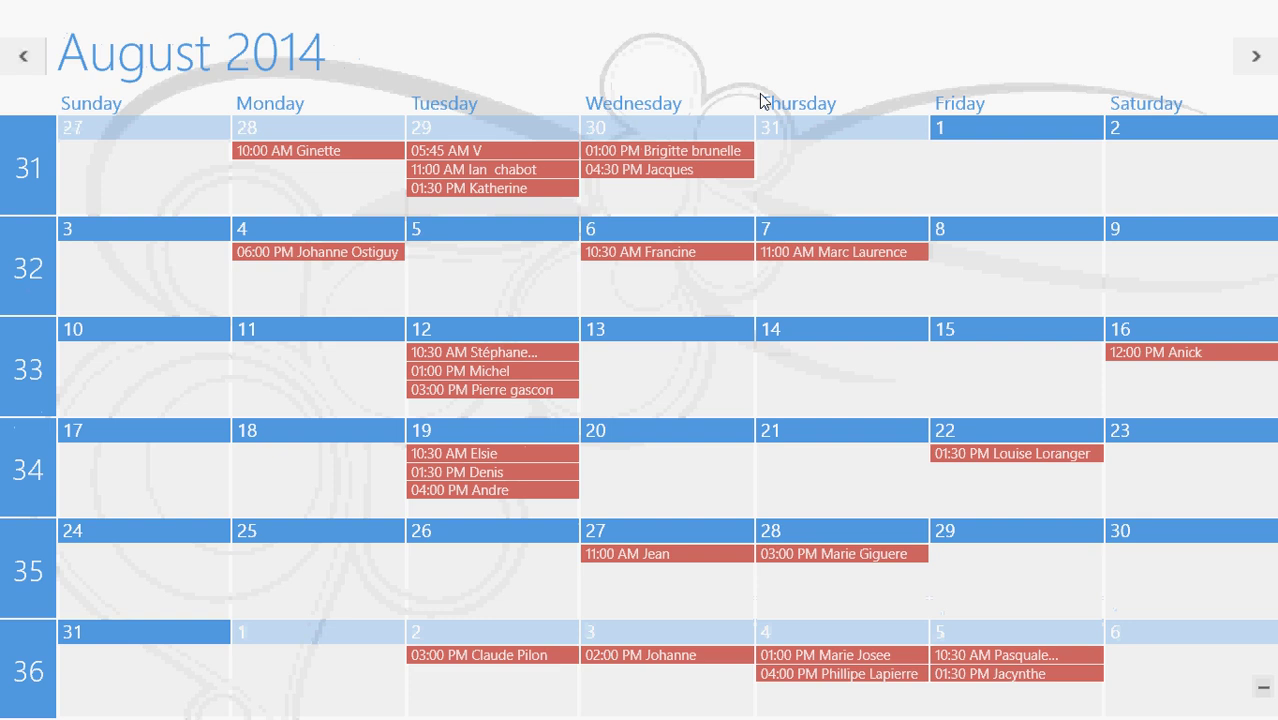
left_click(22, 60)
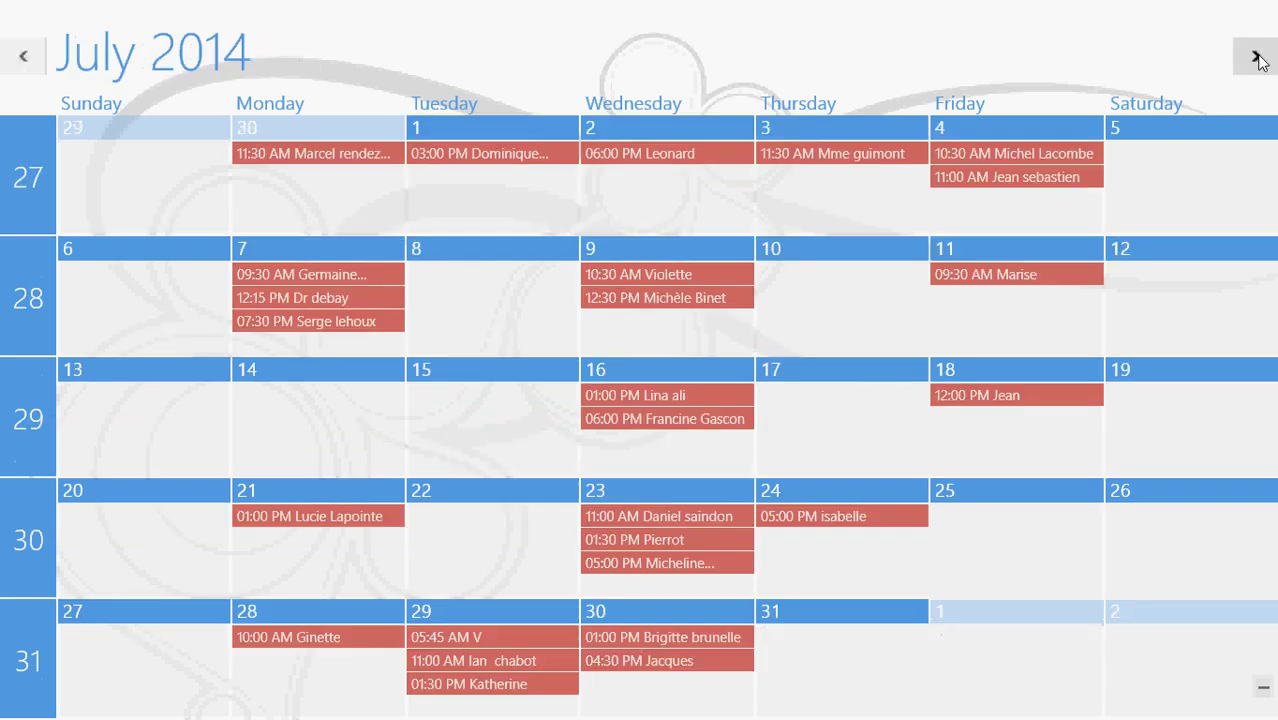
left_click(23, 58)
left_click(24, 60)
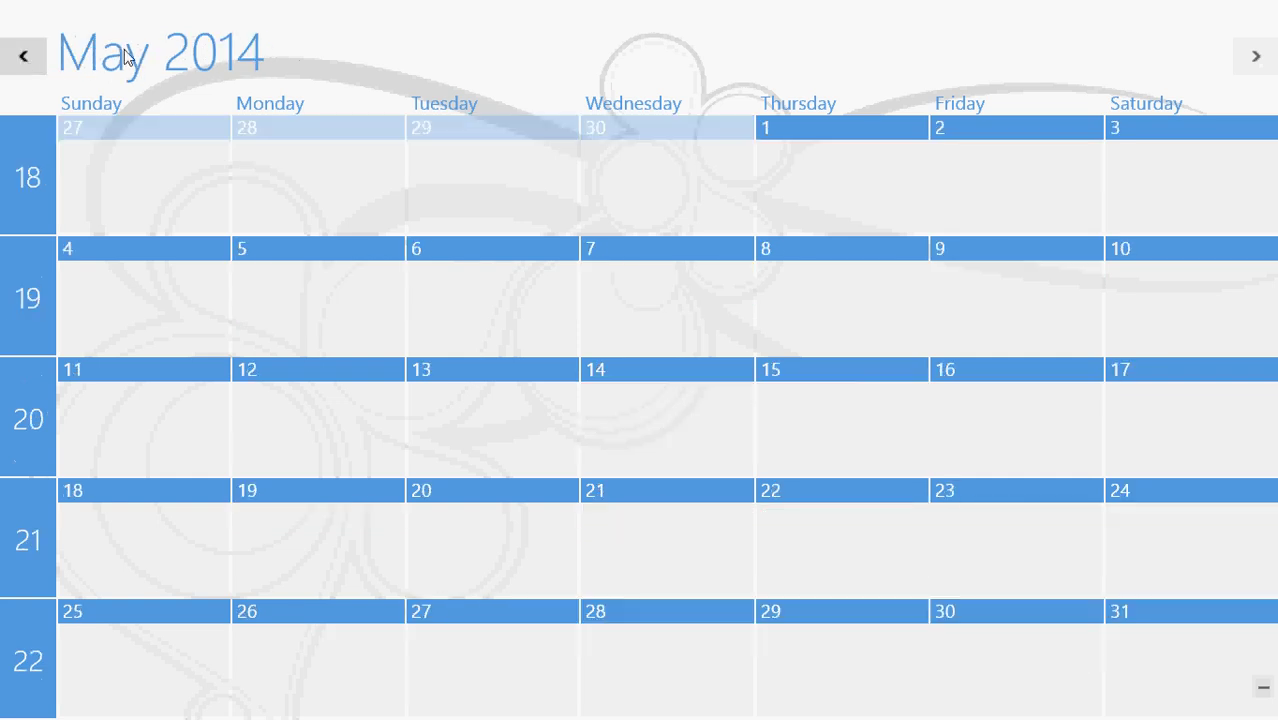
left_click(1257, 58)
left_click(1257, 58)
left_click(1257, 58)
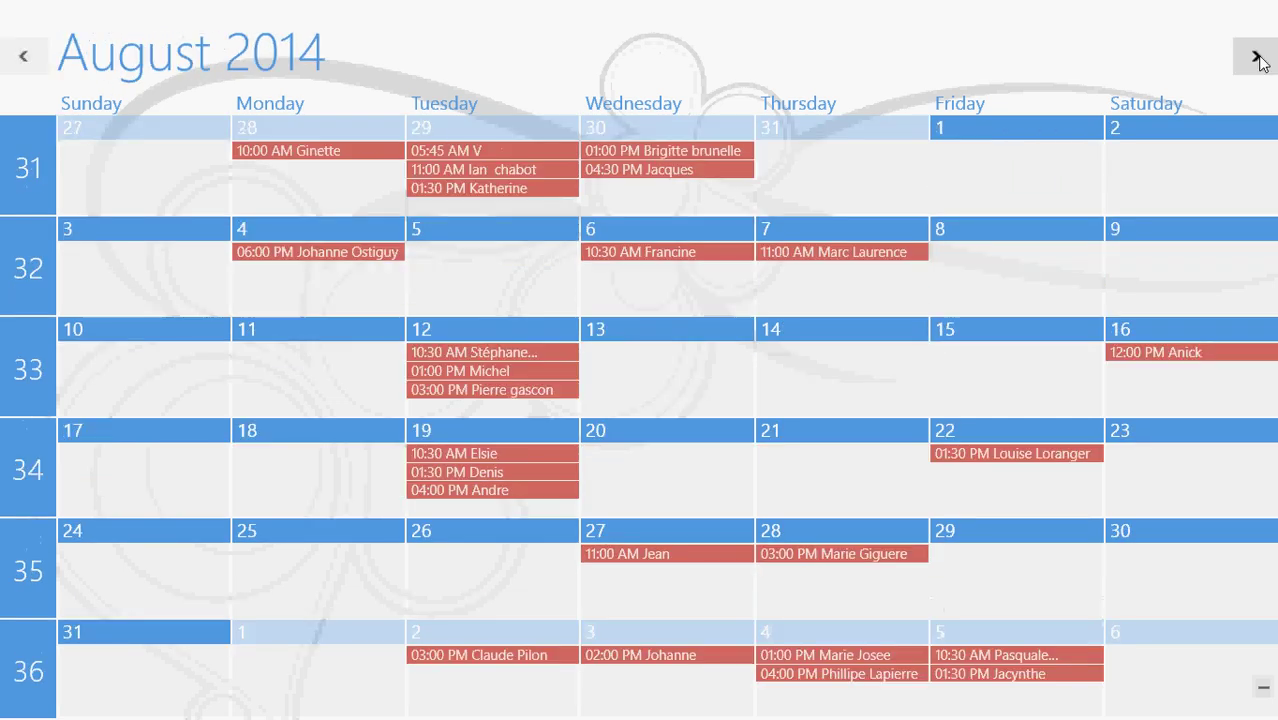
left_click(1257, 58)
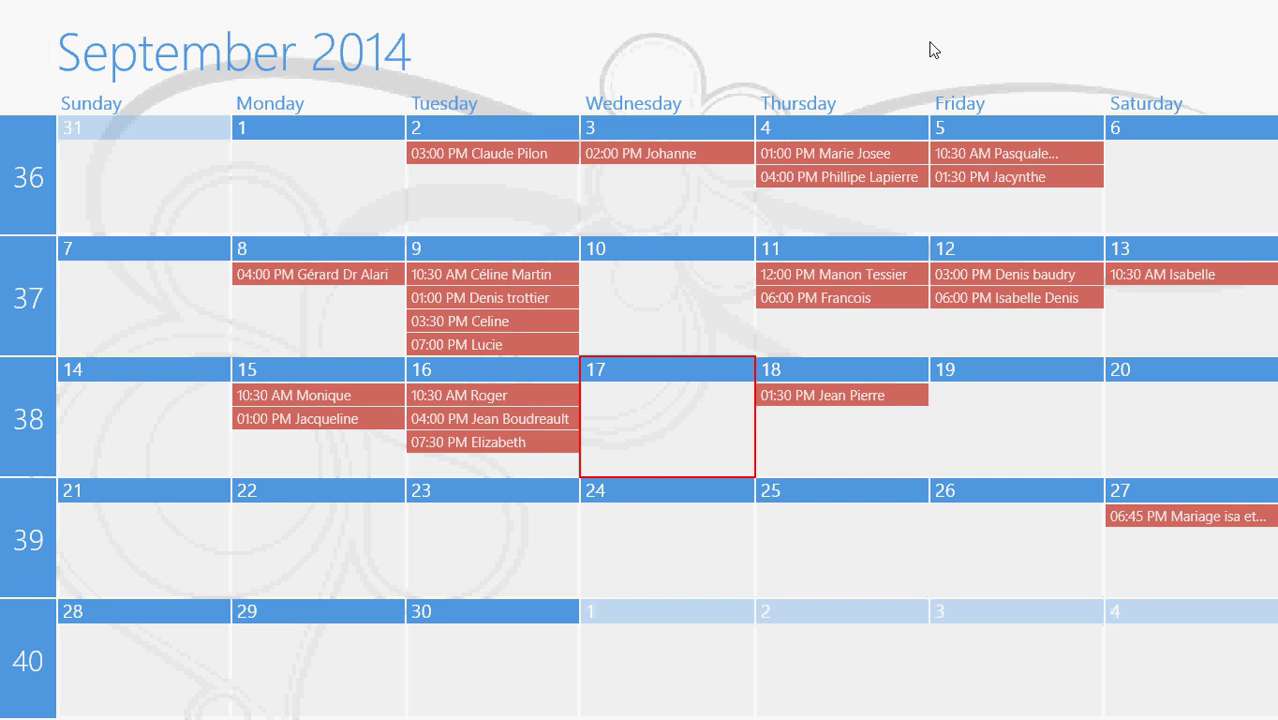
right_click(931, 48)
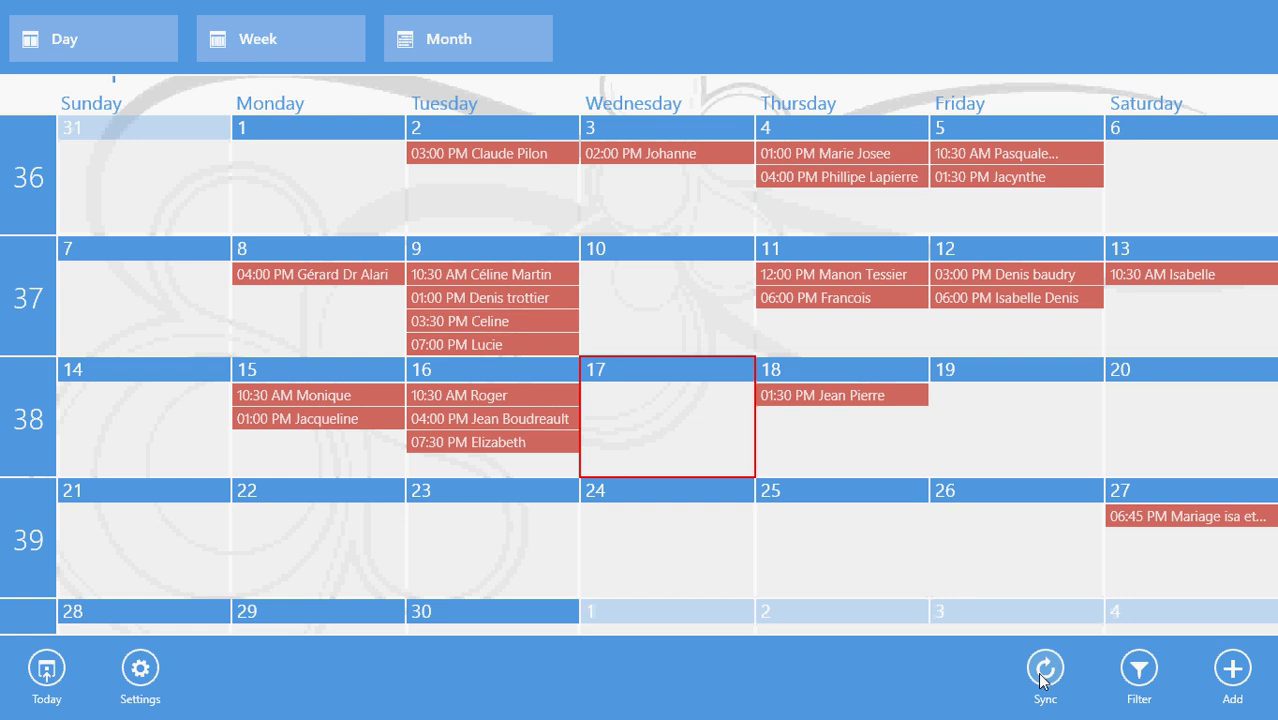
left_click(1140, 670)
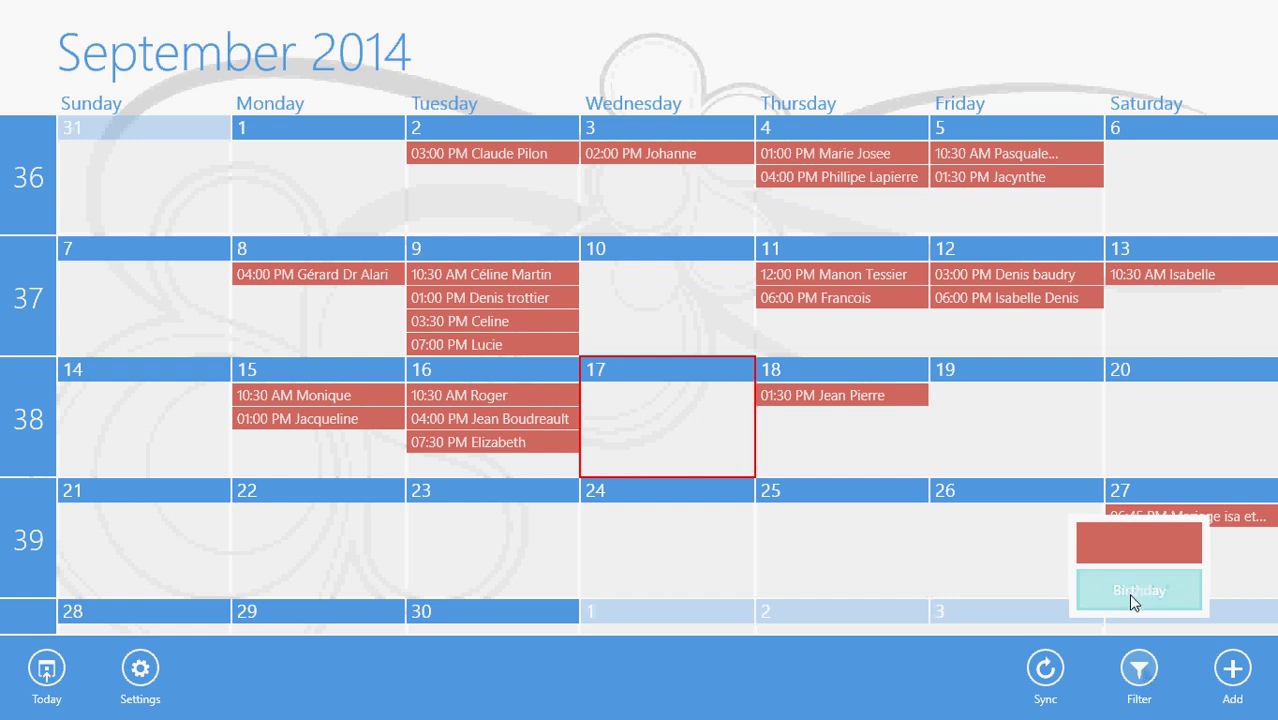
left_click(865, 688)
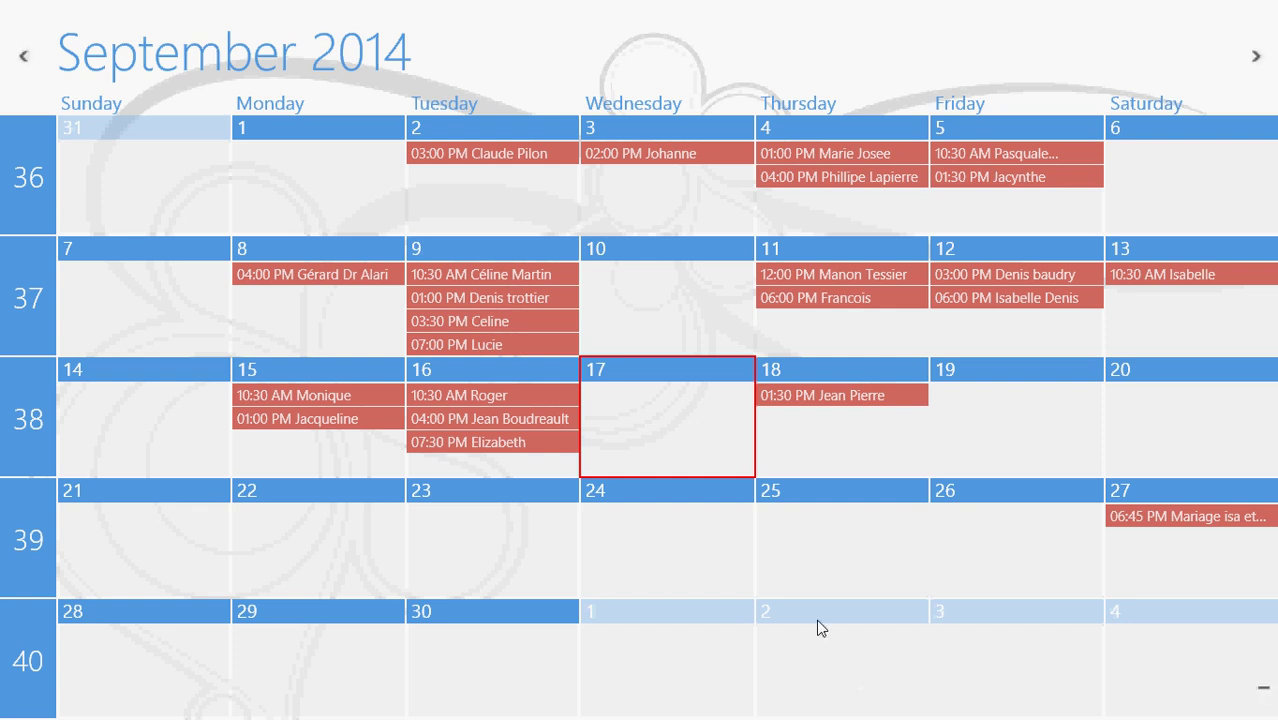
- Start a new appointment from the app bar, then close the form back to the September month
right_click(792, 582)
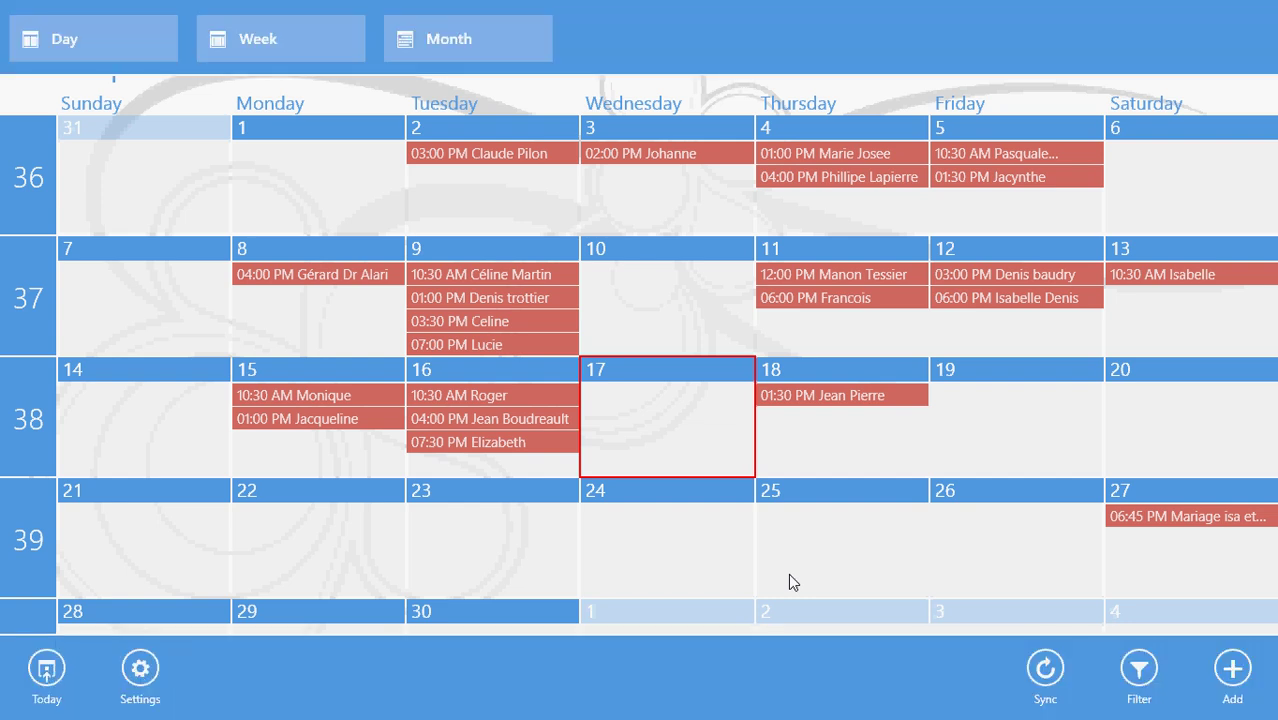
left_click(1232, 672)
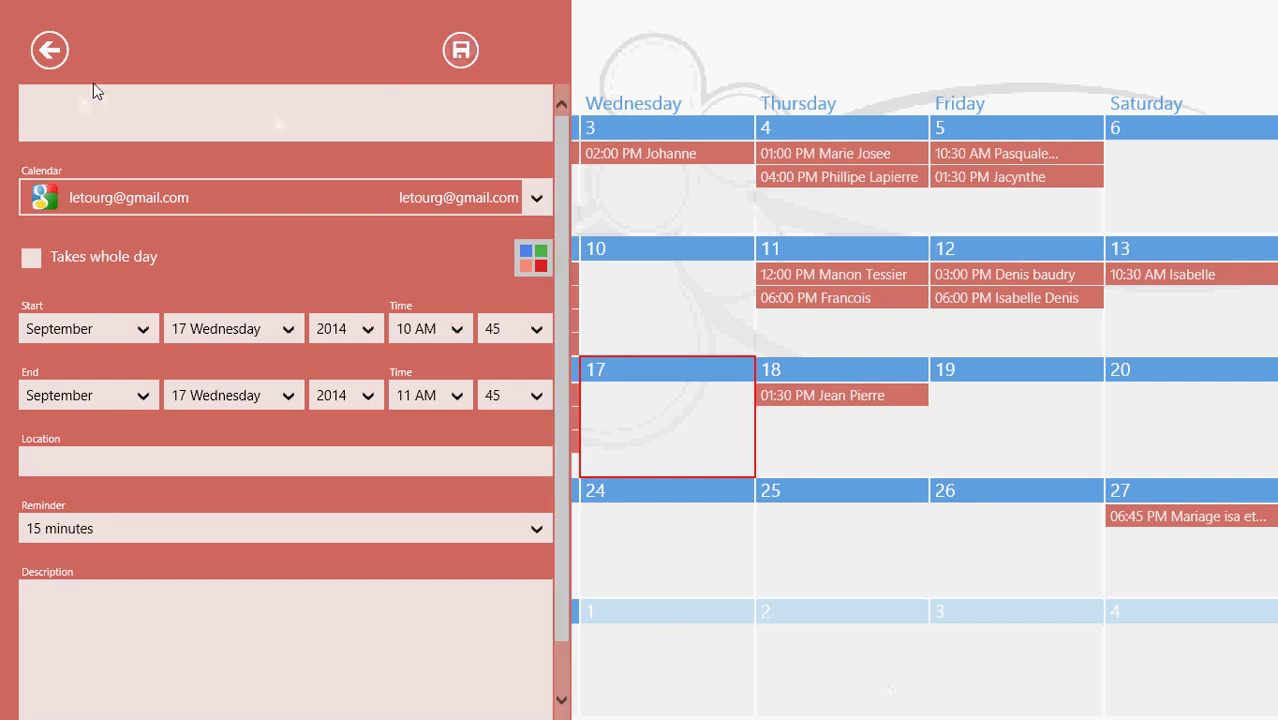
left_click(50, 52)
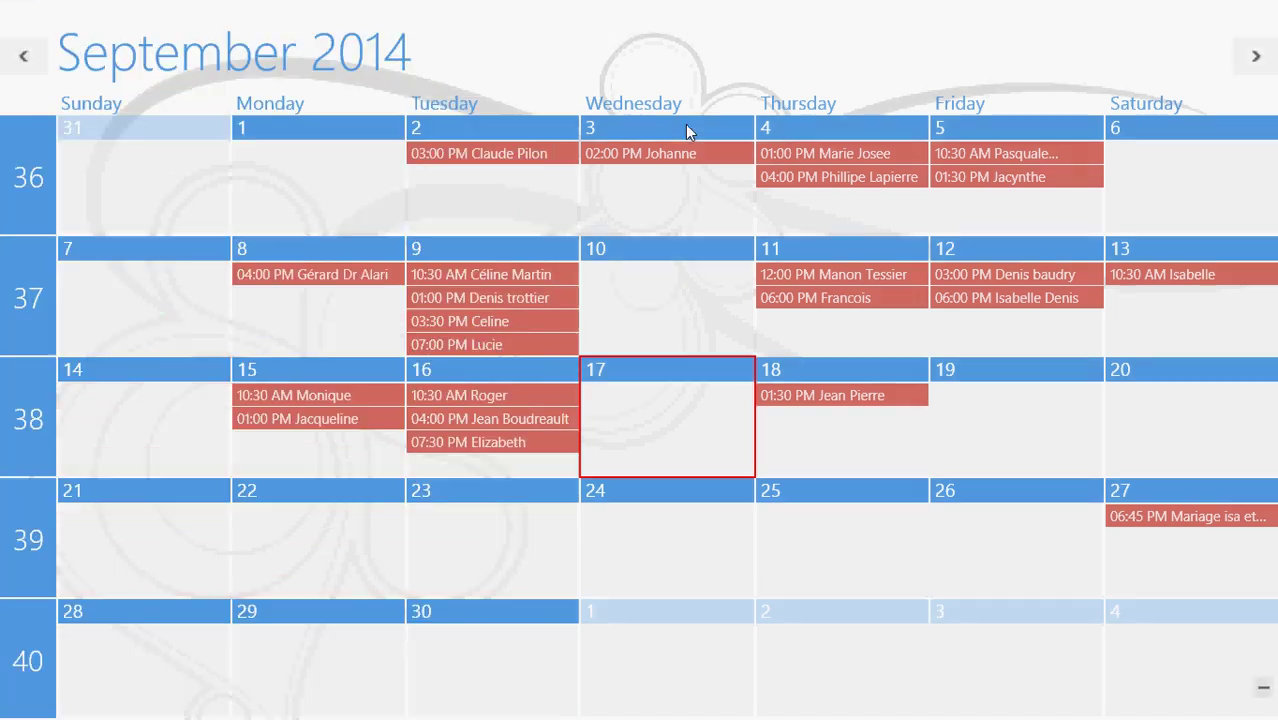
- In Settings > Options, set the Time format to 24 hours and close the pane
right_click(668, 55)
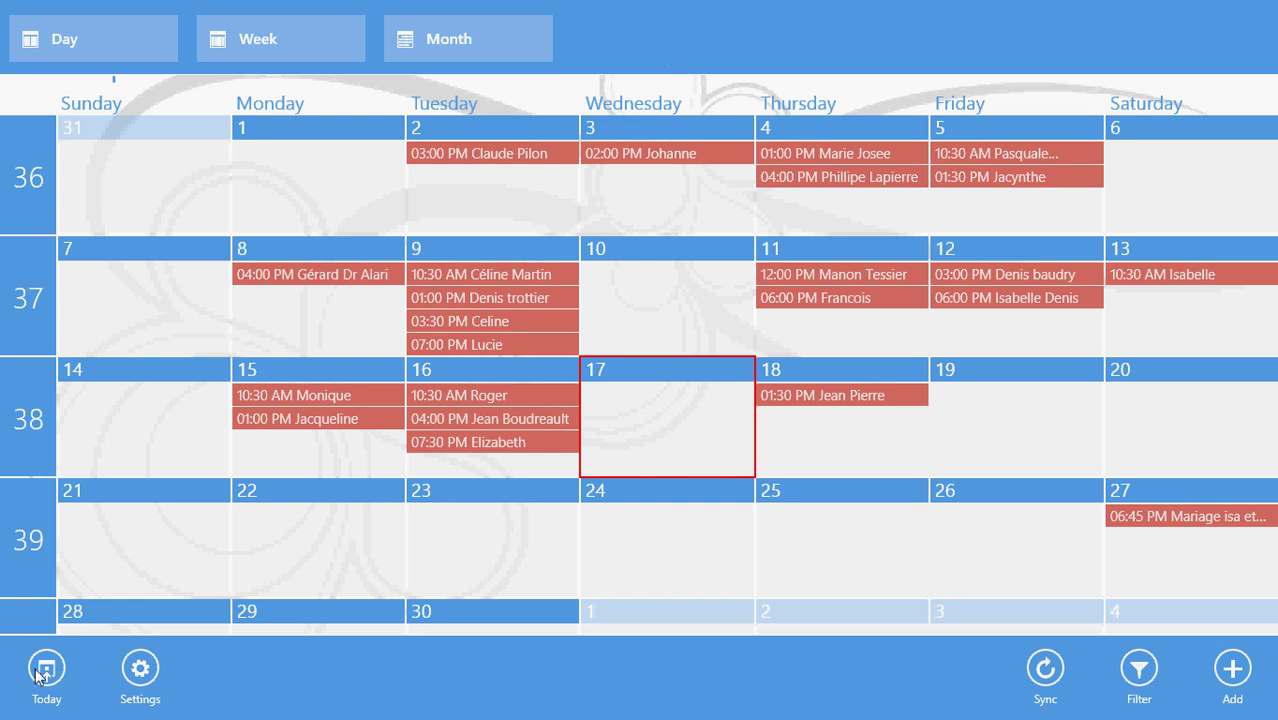
left_click(146, 684)
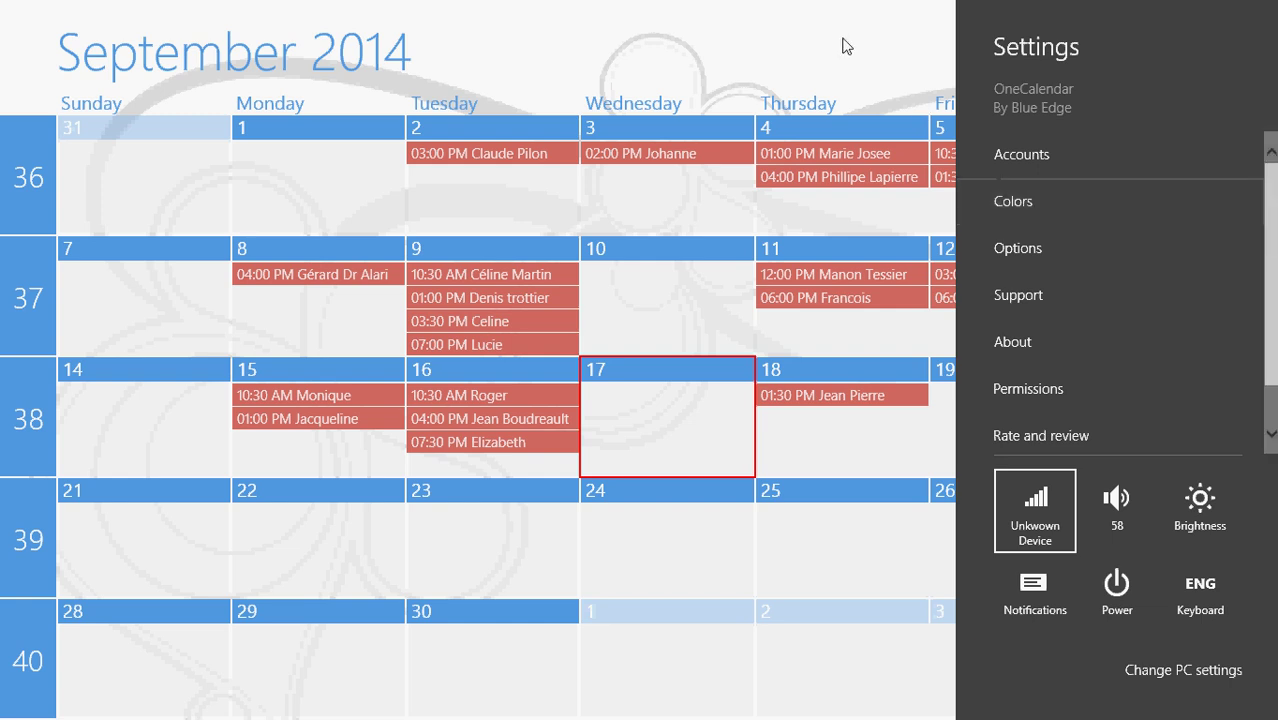
left_click(1068, 258)
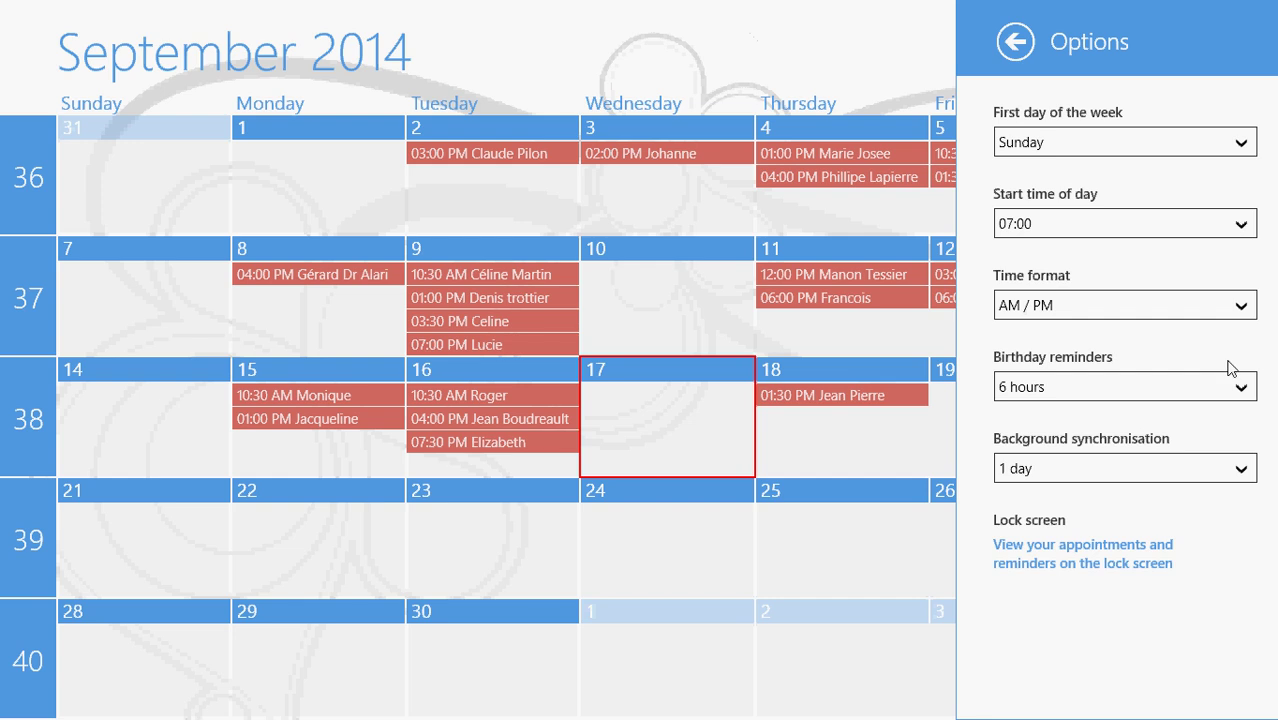
left_click(1156, 305)
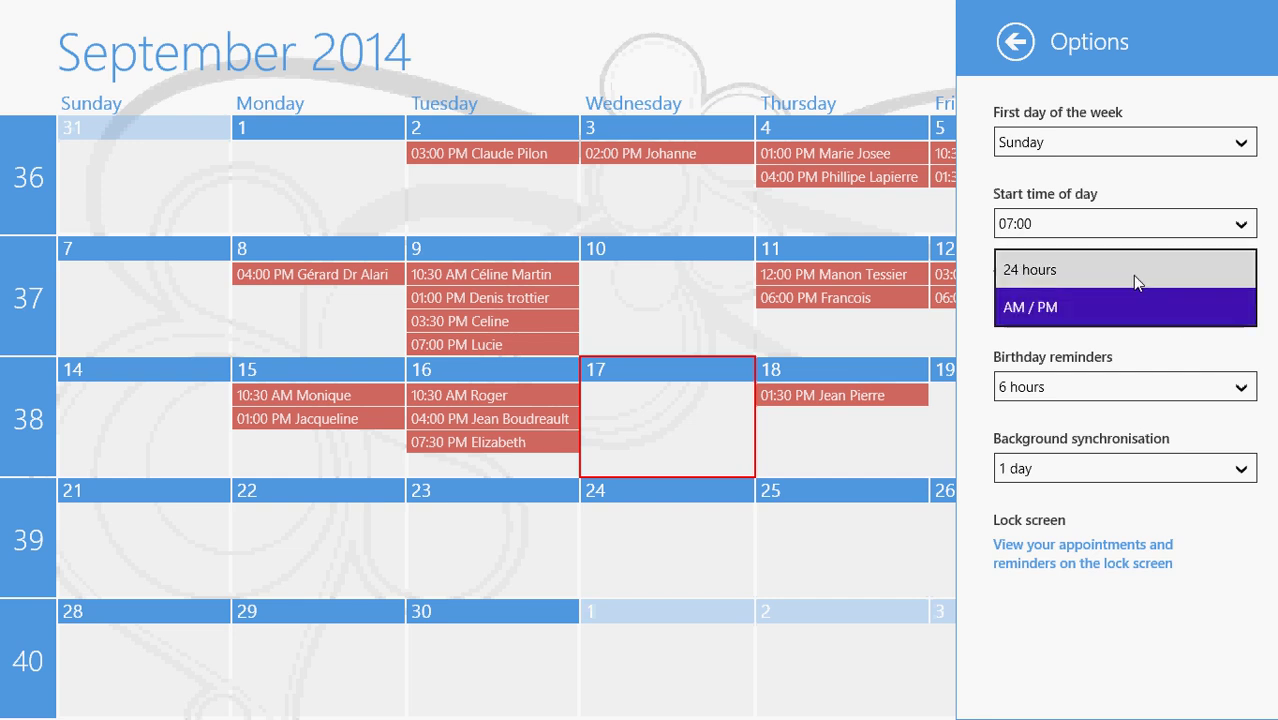
left_click(1133, 277)
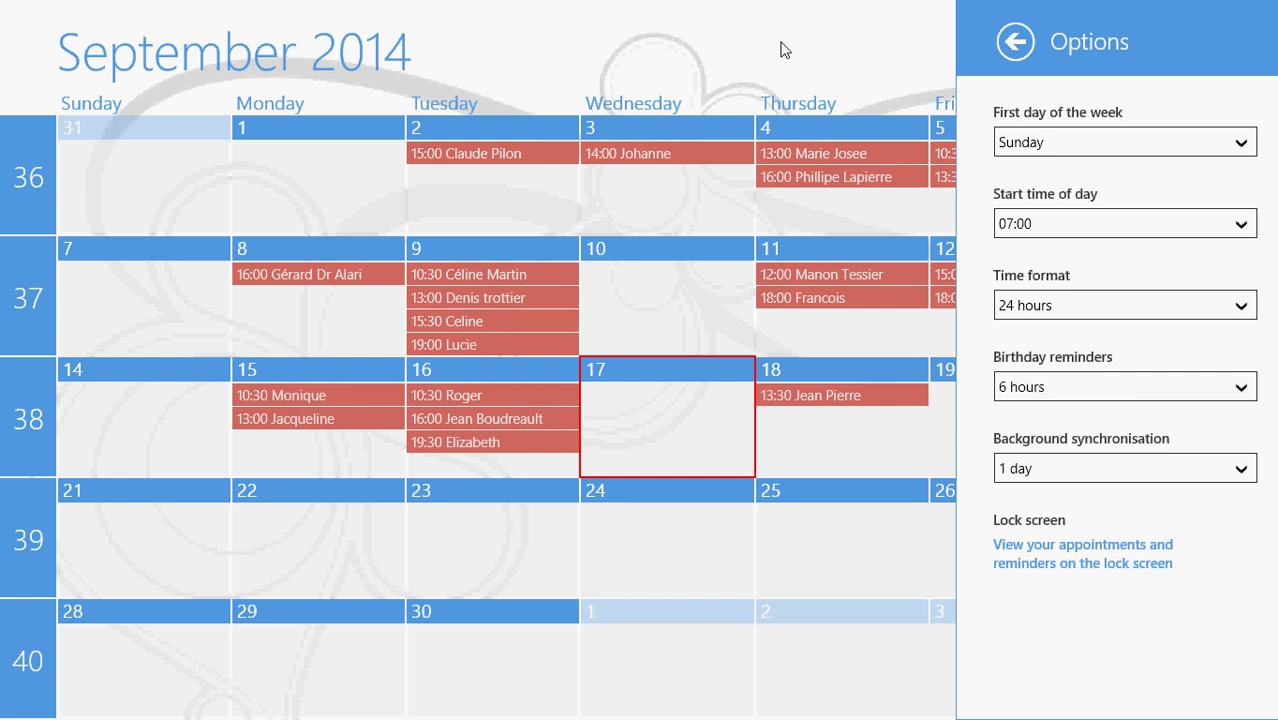
left_click(785, 50)
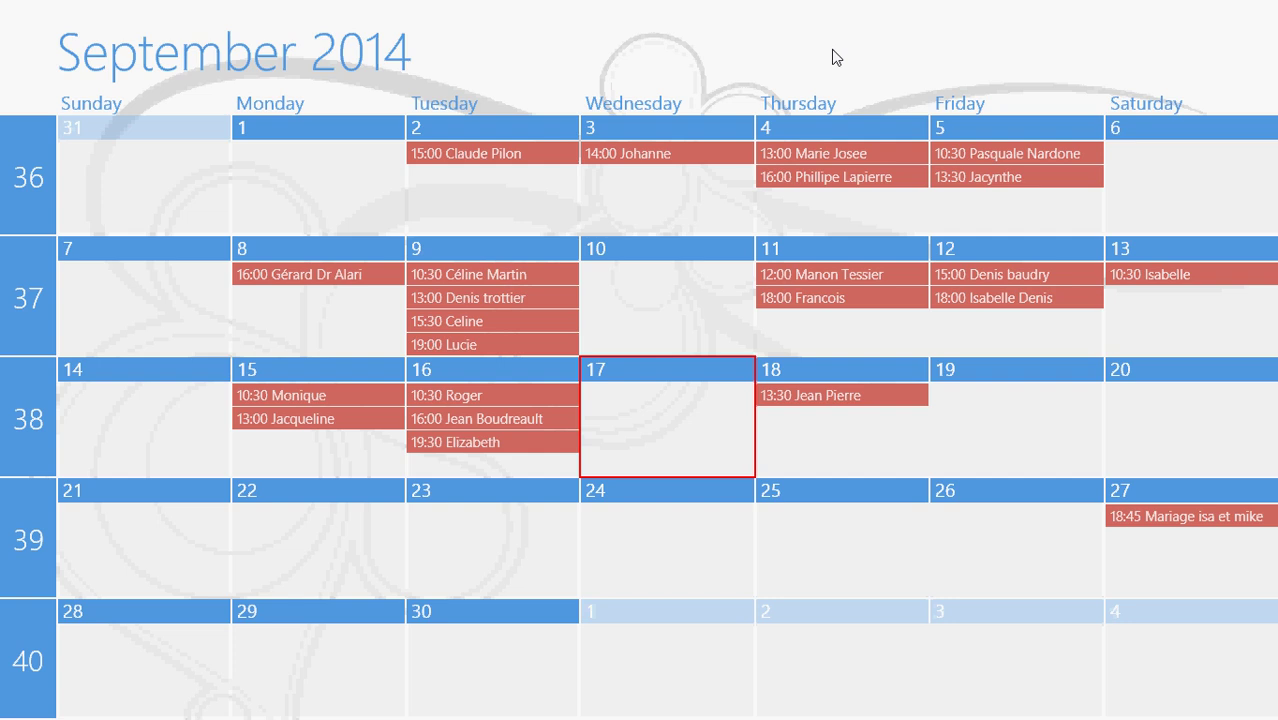
- Dismiss the app bars and leave OneCalendar for the Start screen
right_click(833, 57)
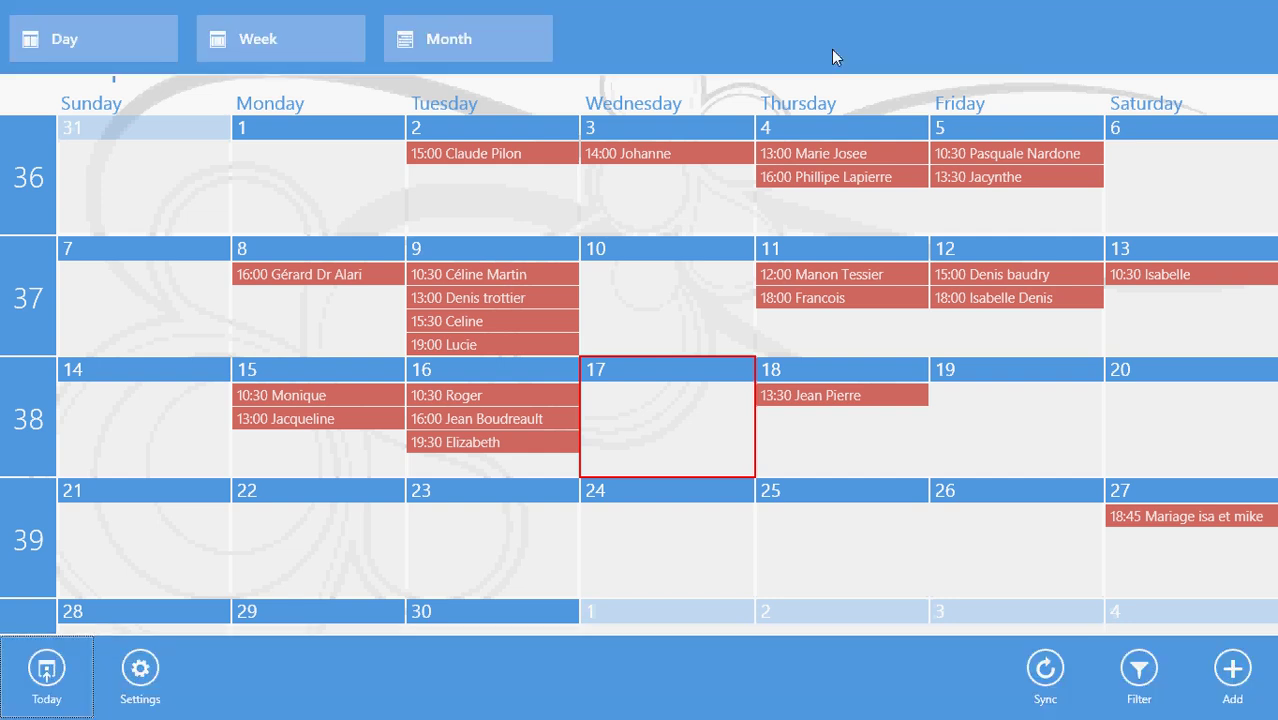
left_click(842, 394)
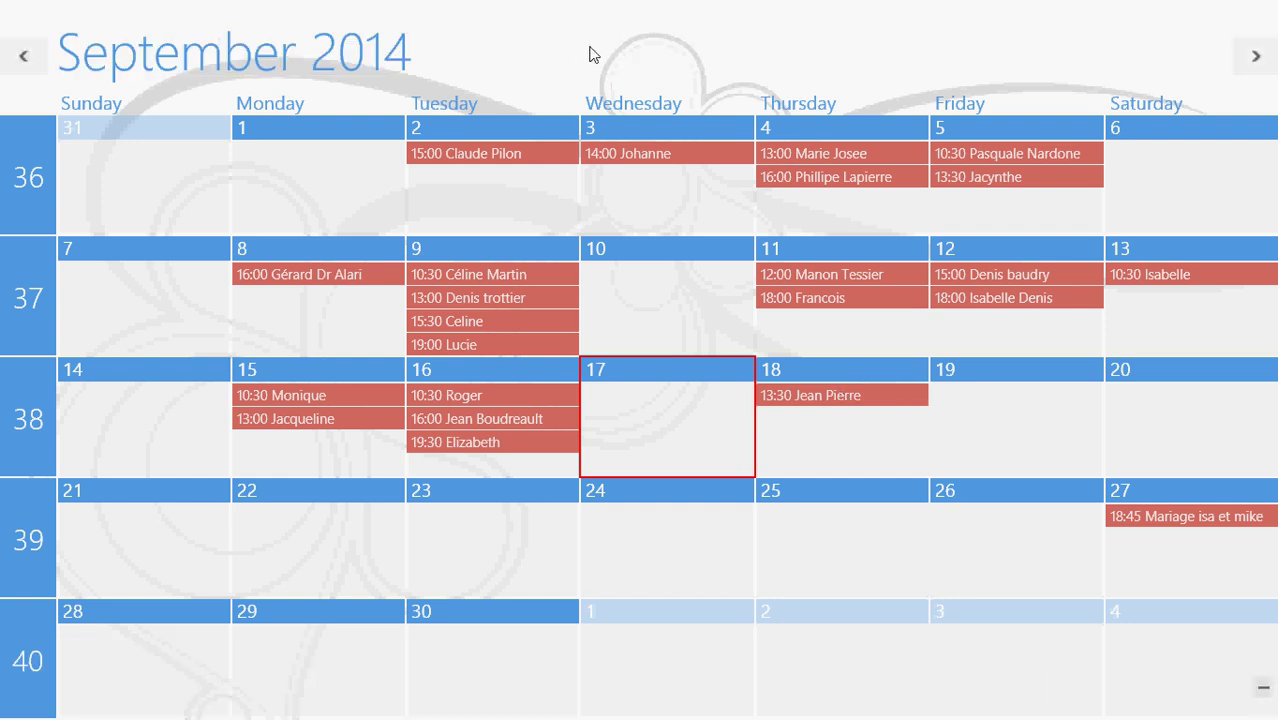
key("super")
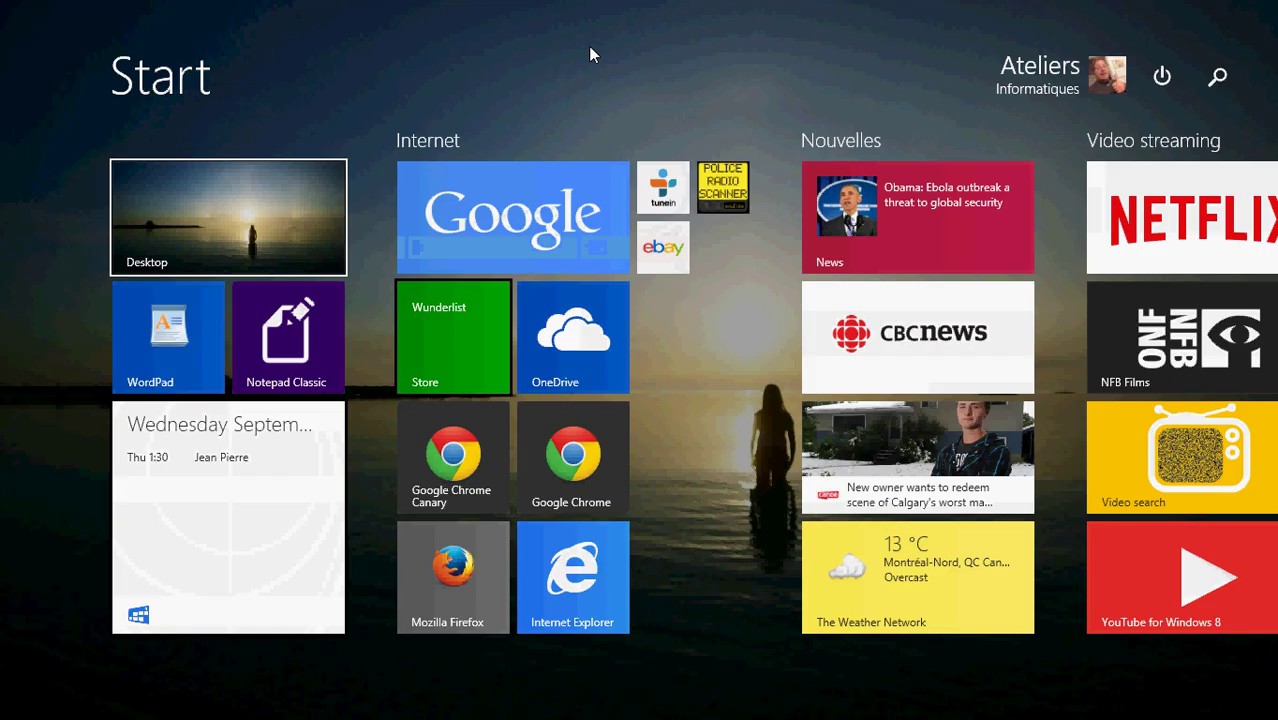
- Open the OneCalendar Store page and scroll through its screenshots and 4,2 rating
left_click(455, 344)
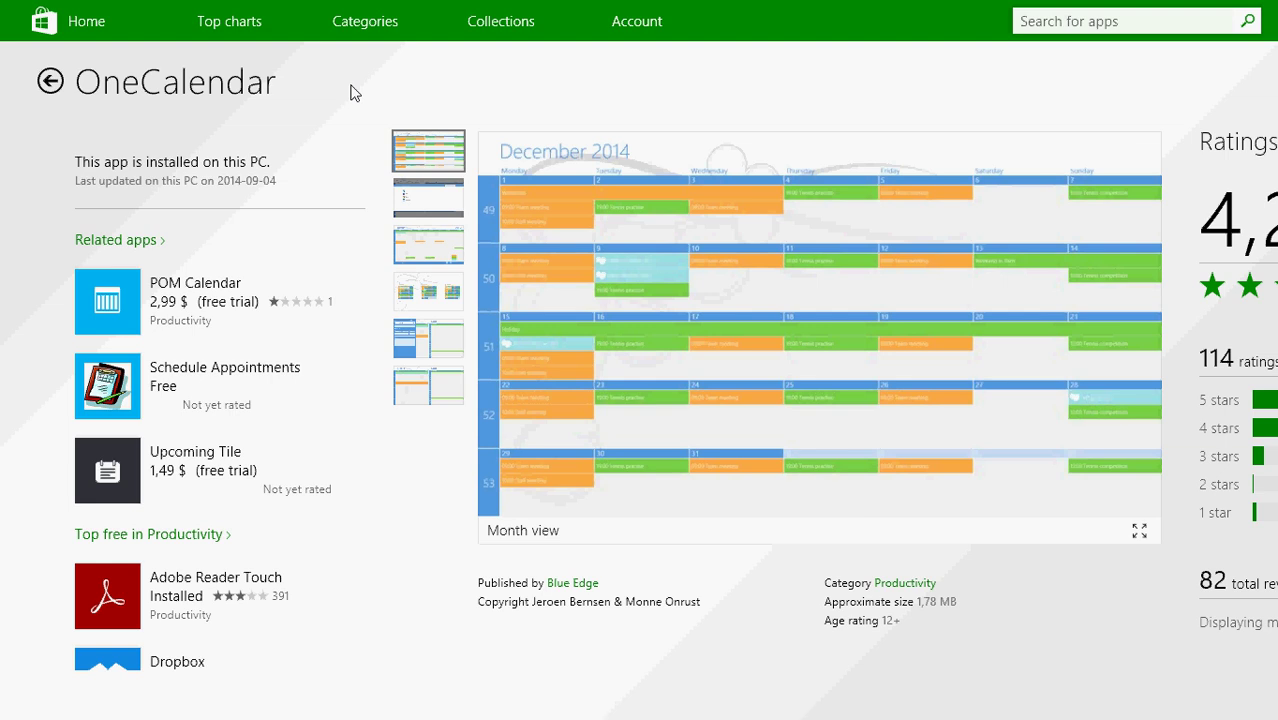
scroll(645, 291, "down", 2)
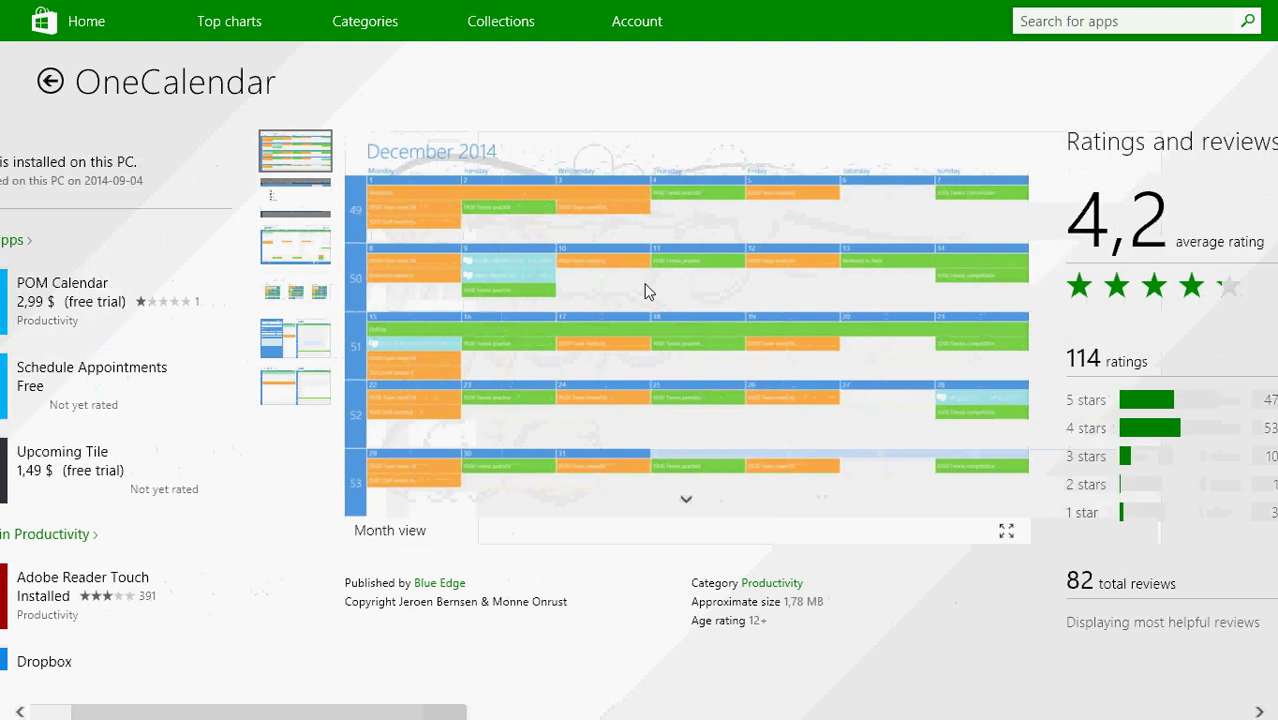
scroll(645, 291, "up", 2)
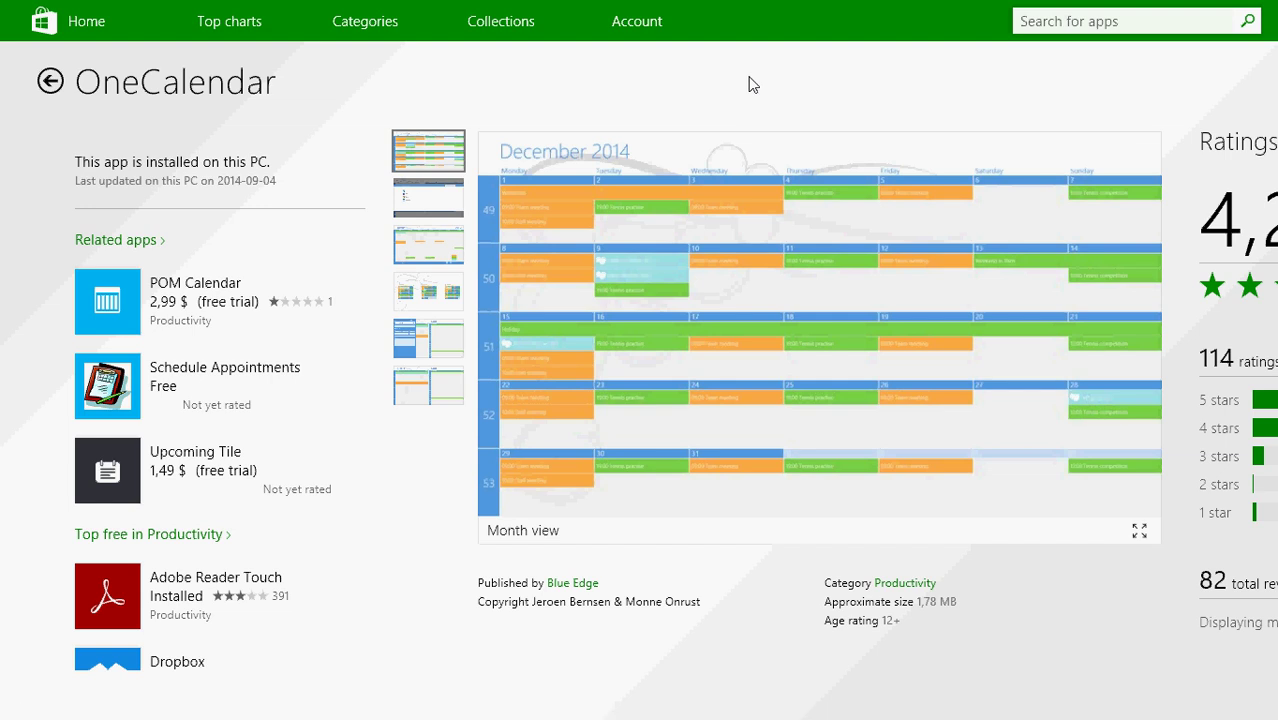
- From the Start screen, scroll across the tile groups and back, then open the Desktop
key("super")
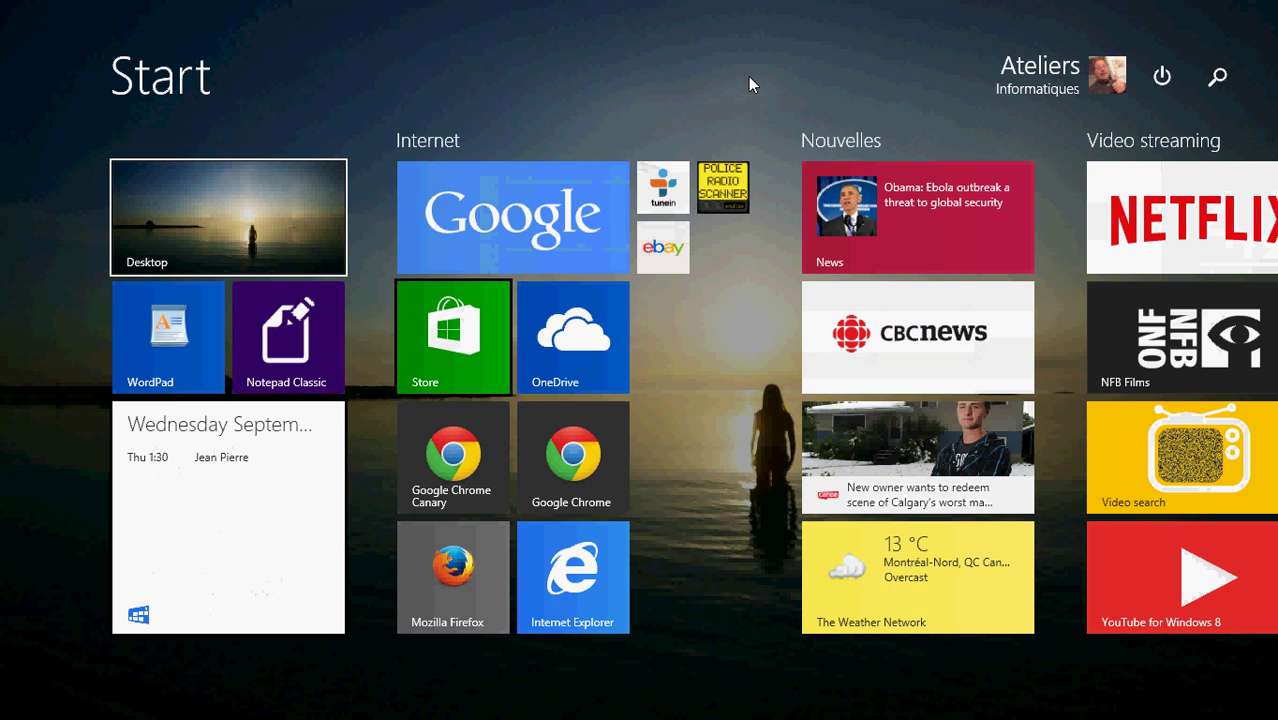
scroll(748, 76, "down", 8)
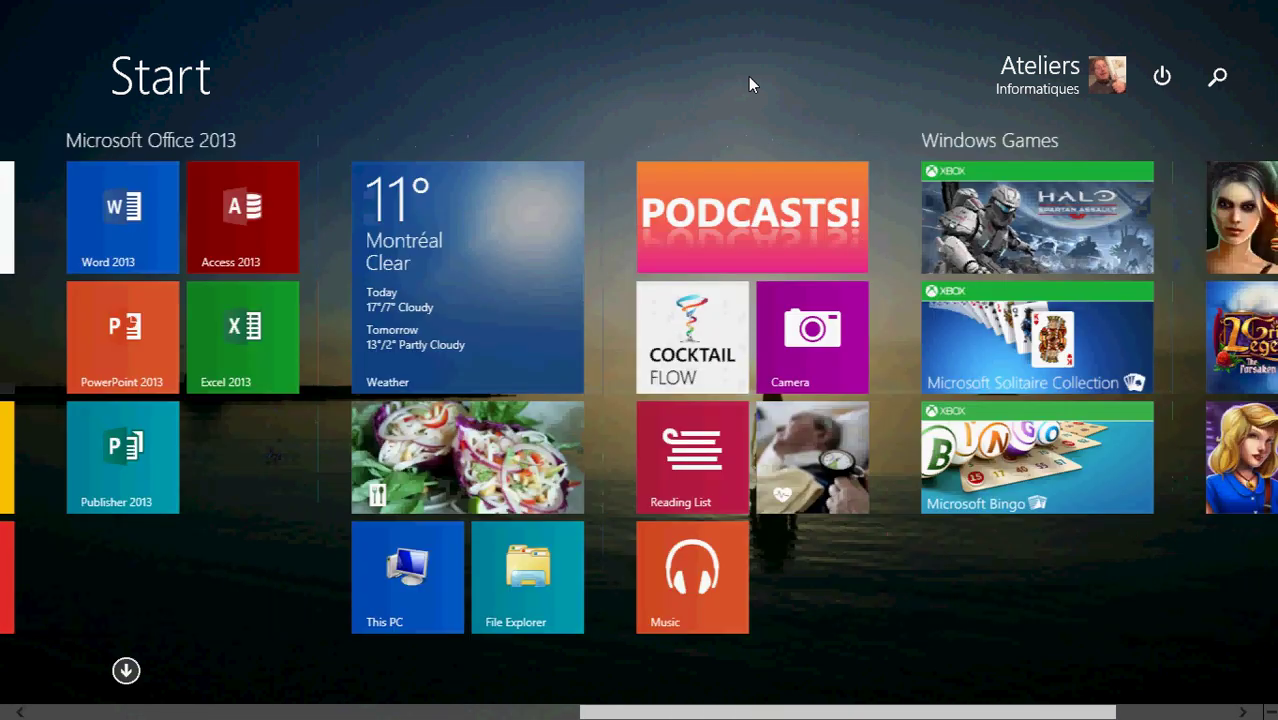
scroll(749, 78, "down", 3)
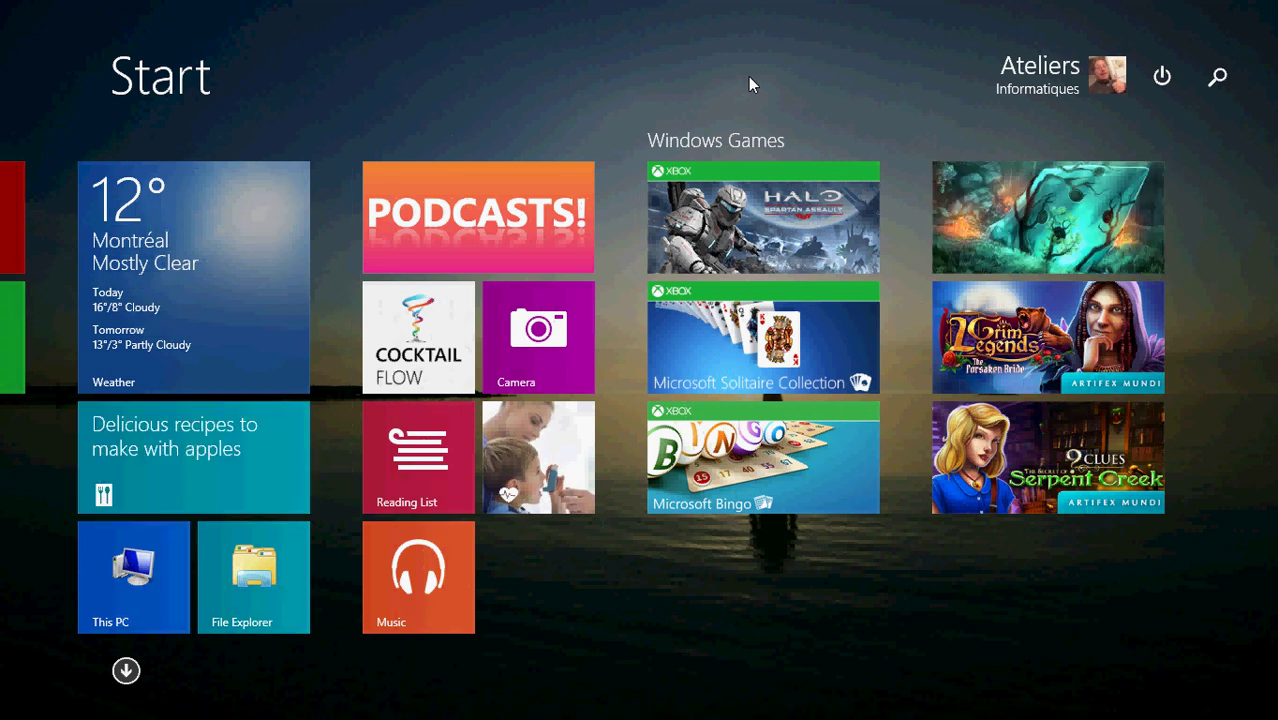
scroll(748, 76, "up", 10)
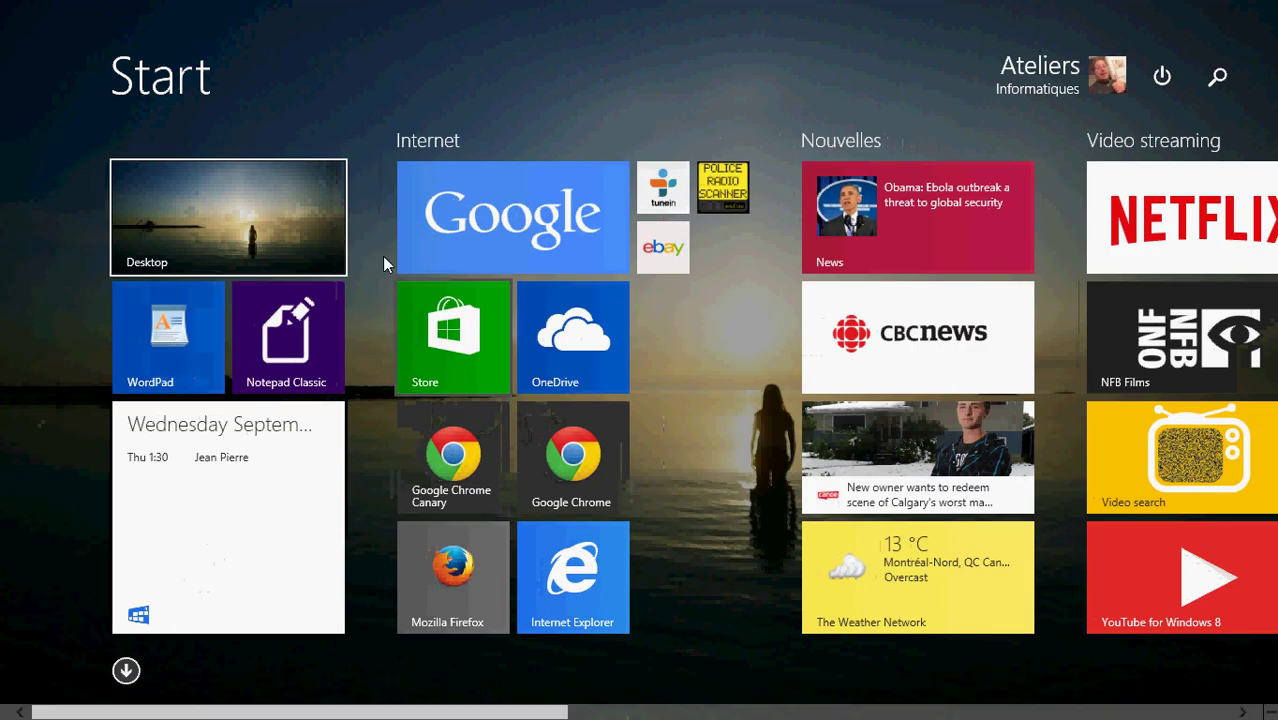
left_click(285, 217)
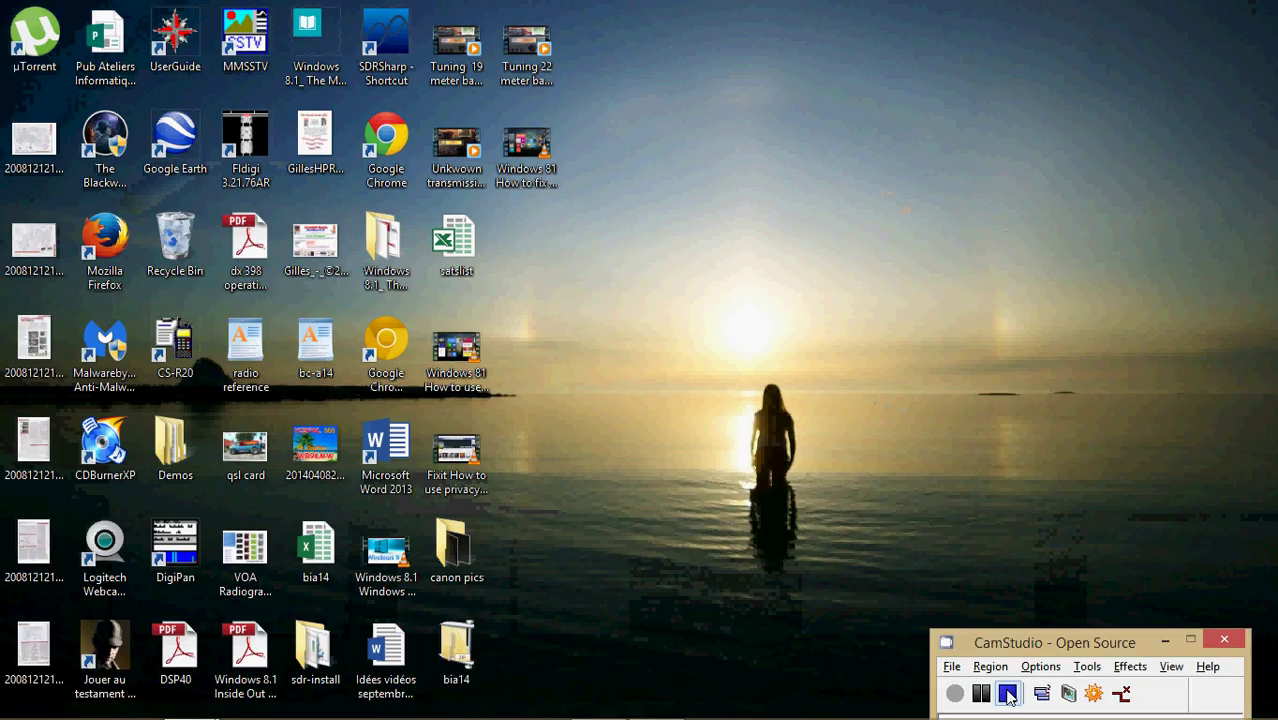